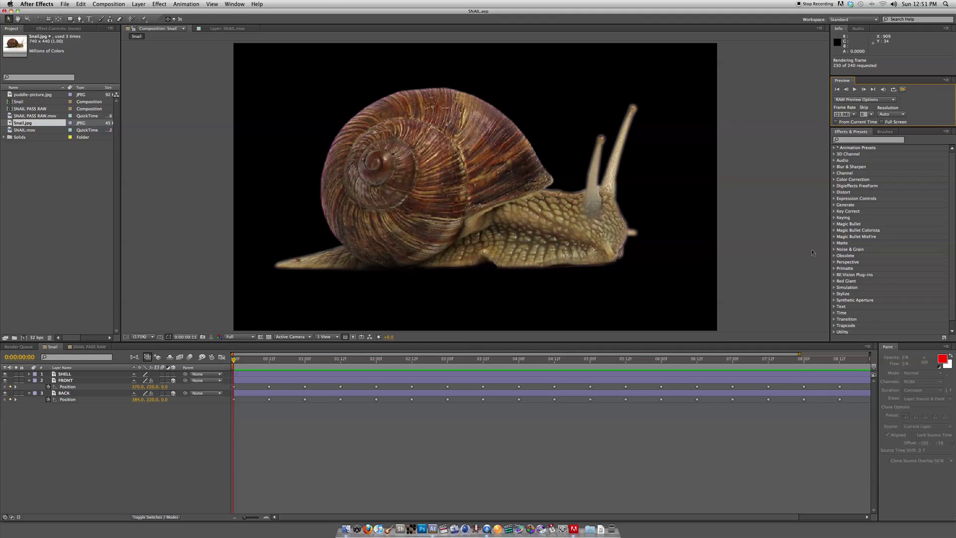
# Stop the crawl preview and open Snail.jpg in its own Footage viewer.
pyautogui.press('space')
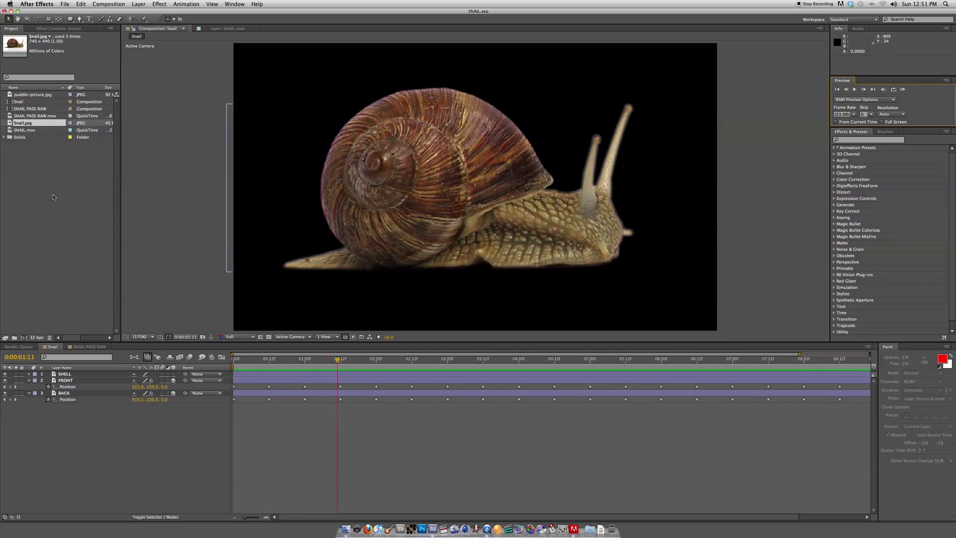
pyautogui.doubleClick(8, 122)
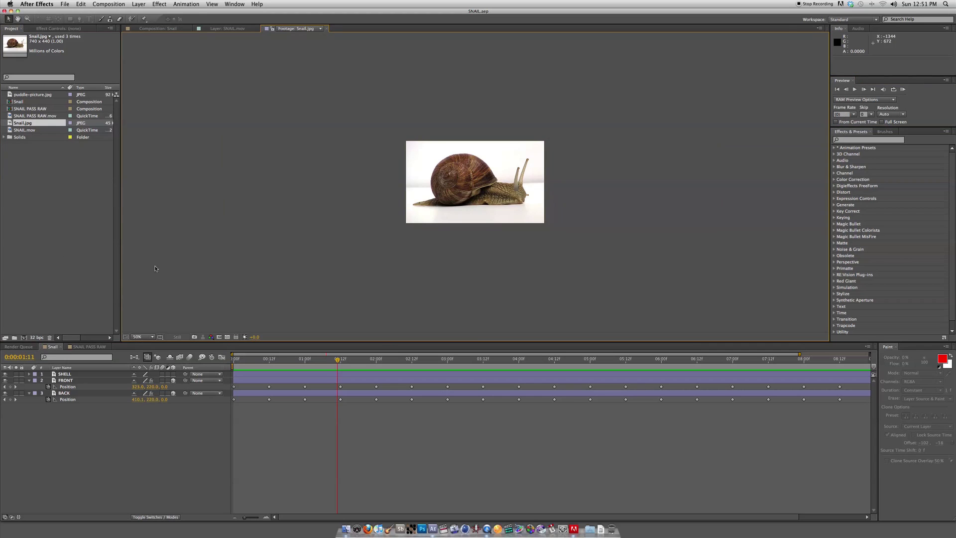
# Fit the photo to the viewer and build the Snail 2 composition from Snail.jpg.
pyautogui.click(152, 336)
pyautogui.click(149, 339)
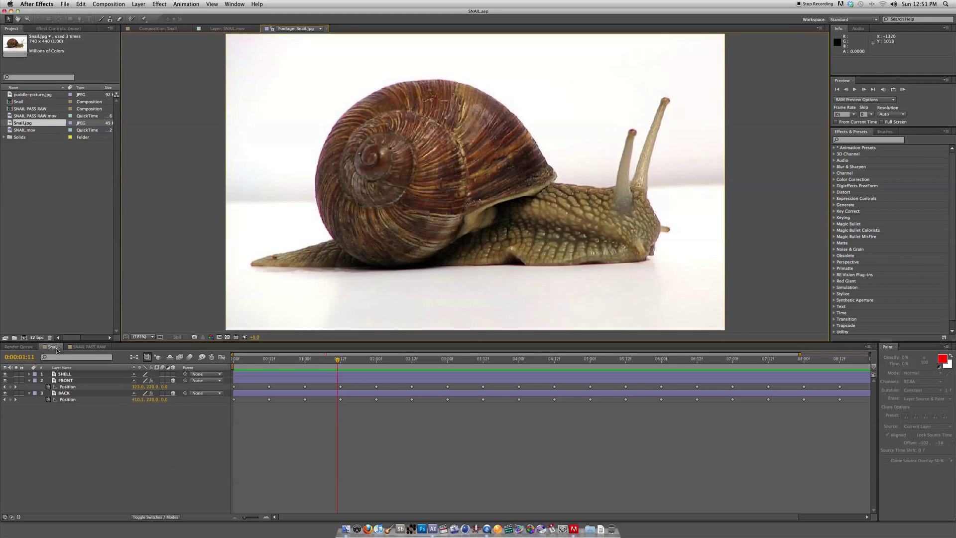
pyautogui.moveTo(15, 158); pyautogui.dragTo(24, 338)
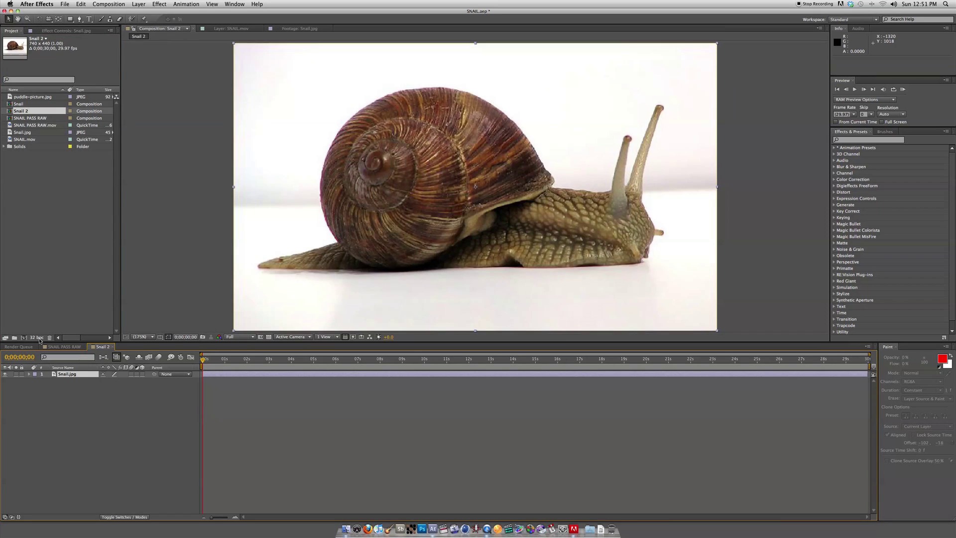
pyautogui.click(78, 374)
# Duplicate the snail layer and rename the top copy SHELL.
pyautogui.press('super+d')
pyautogui.press('super+d')
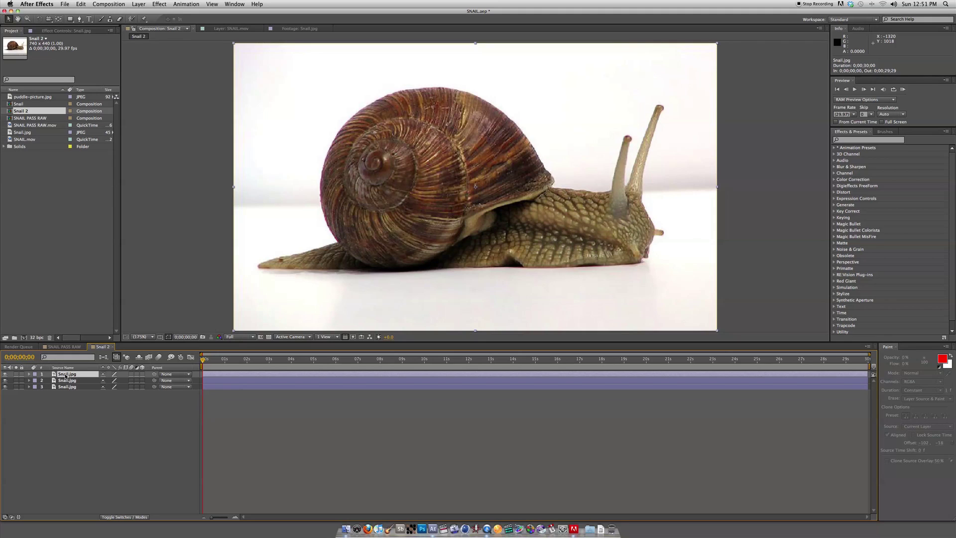
pyautogui.press('Return')
pyautogui.write('SHELL')
pyautogui.click(76, 413)
# Rename the second and third snail layers HEAD and TAIL, then reselect SHELL.
pyautogui.click(76, 381)
pyautogui.press('Return')
pyautogui.write('B')
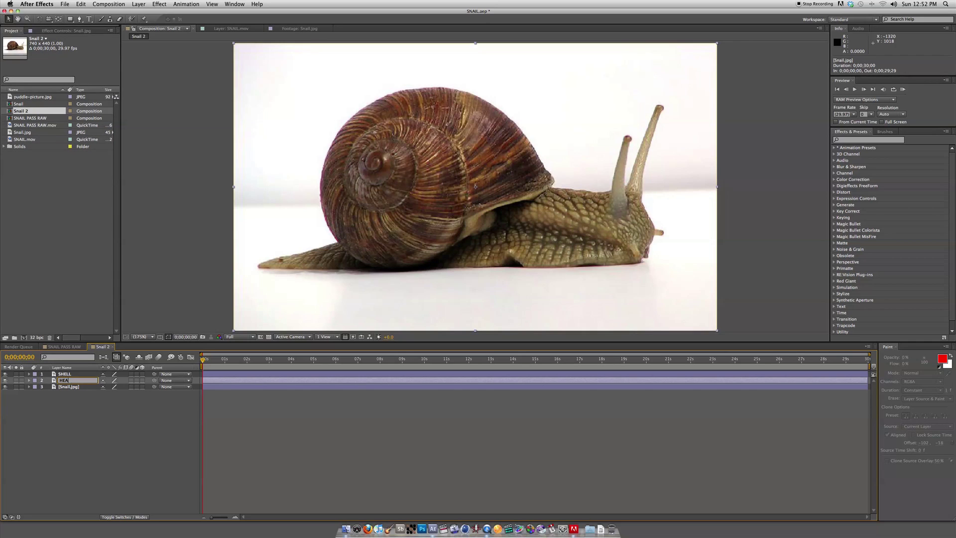
pyautogui.write('EAD')
pyautogui.press('Return')
pyautogui.click(68, 387)
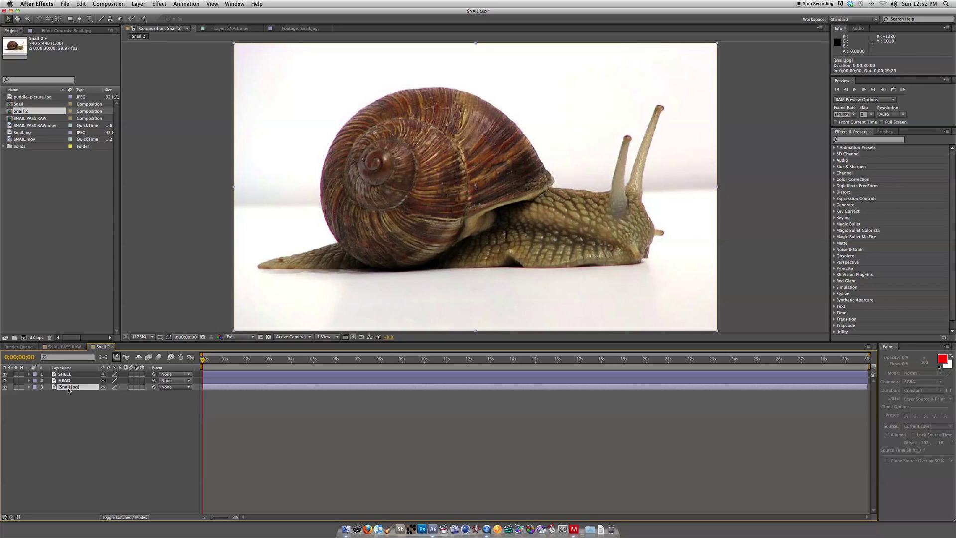
pyautogui.press('Return')
pyautogui.write('TAIL')
pyautogui.click(66, 397)
pyautogui.click(64, 374)
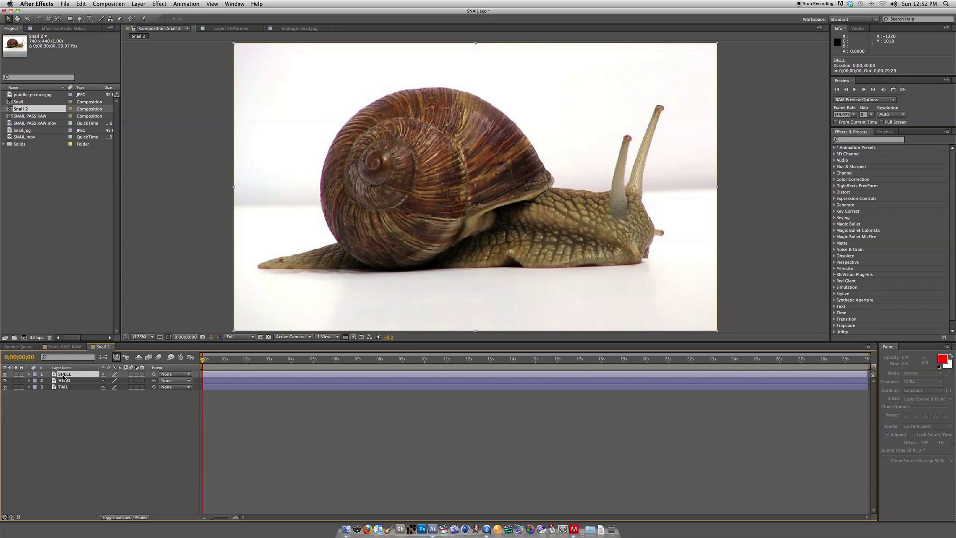
pyautogui.click(101, 19)
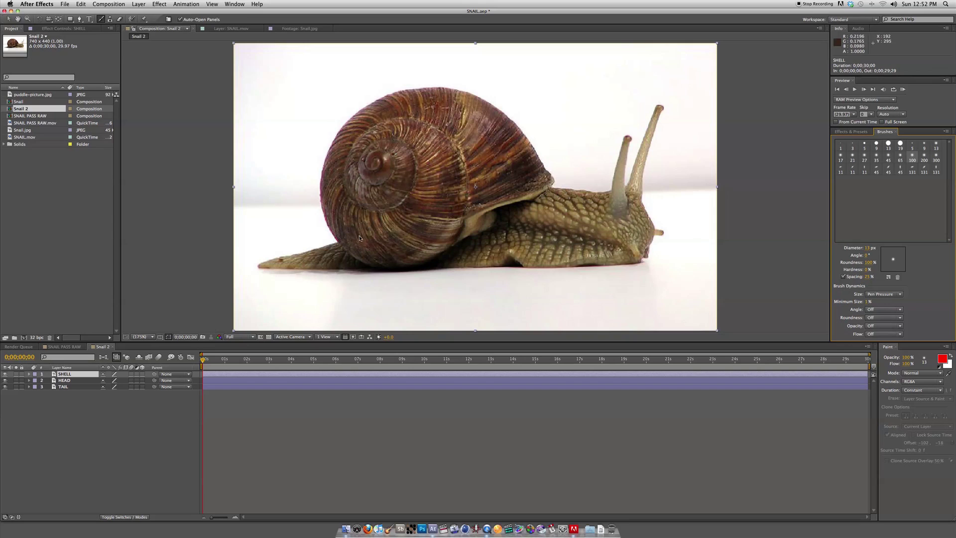
# With the Pen tool, trace the shell's lower and left edges on the SHELL layer.
pyautogui.click(79, 19)
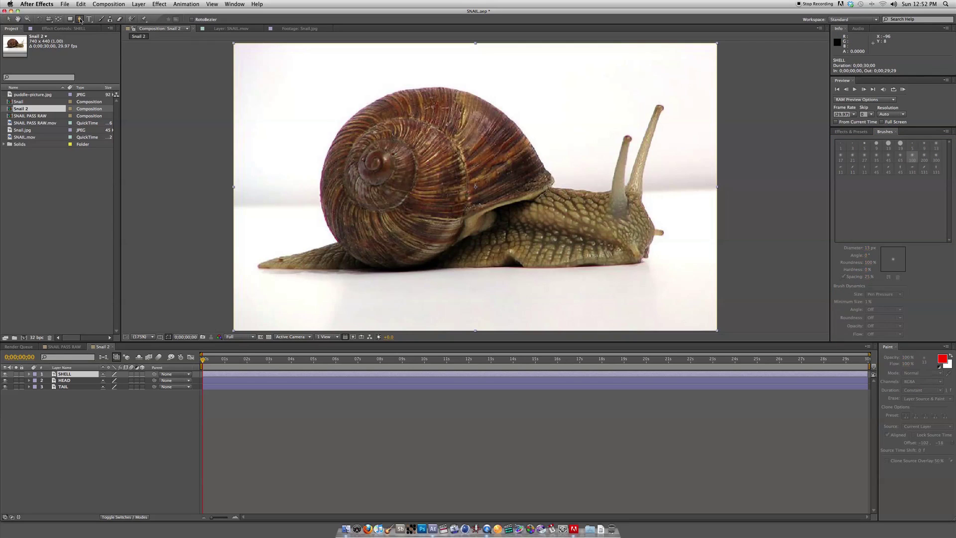
pyautogui.scroll(1, 488, 216)
pyautogui.click(559, 180)
pyautogui.click(546, 186)
pyautogui.click(530, 191)
pyautogui.click(519, 197)
pyautogui.click(517, 203)
pyautogui.click(501, 213)
pyautogui.click(489, 220)
pyautogui.click(466, 228)
pyautogui.click(445, 228)
pyautogui.click(420, 224)
pyautogui.click(393, 206)
pyautogui.click(371, 174)
pyautogui.click(362, 139)
pyautogui.click(366, 112)
pyautogui.moveTo(376, 88); pyautogui.dragTo(358, 148)
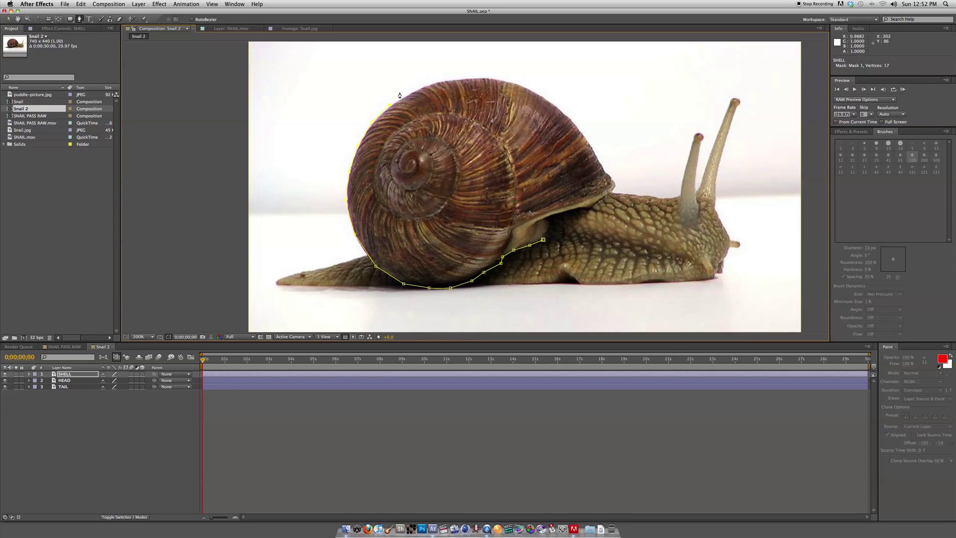
# Continue the shell mask down the upper-right and right edges and close it at the first point.
pyautogui.click(518, 85)
pyautogui.click(544, 99)
pyautogui.click(572, 123)
pyautogui.click(586, 141)
pyautogui.click(593, 153)
pyautogui.click(596, 158)
pyautogui.click(602, 166)
pyautogui.click(610, 177)
pyautogui.click(607, 193)
pyautogui.click(601, 199)
pyautogui.click(589, 207)
pyautogui.click(582, 208)
pyautogui.click(571, 210)
pyautogui.click(556, 214)
pyautogui.click(545, 216)
pyautogui.click(542, 221)
pyautogui.click(548, 225)
pyautogui.click(548, 232)
pyautogui.click(542, 239)
# Set SHELL Mask 1 feather to 3 and expansion to -1, then collapse the layer.
pyautogui.click(29, 373)
pyautogui.click(36, 381)
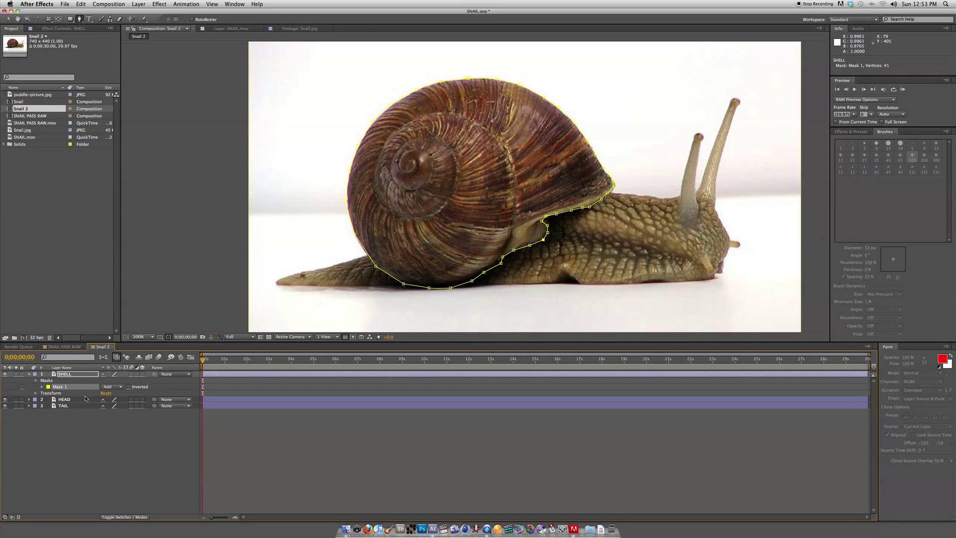
pyautogui.click(42, 387)
pyautogui.click(120, 400)
pyautogui.write('3')
pyautogui.press('Return')
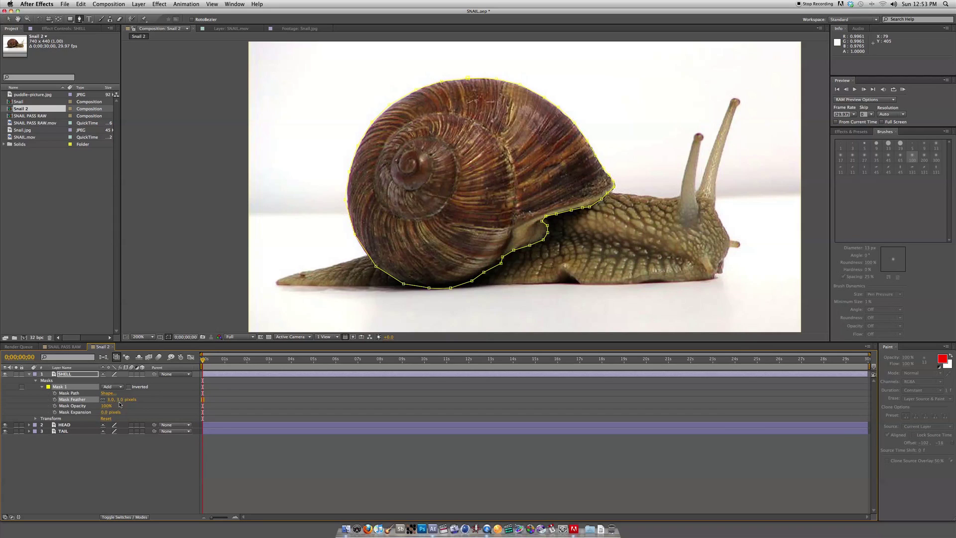
pyautogui.click(105, 412)
pyautogui.press('Return')
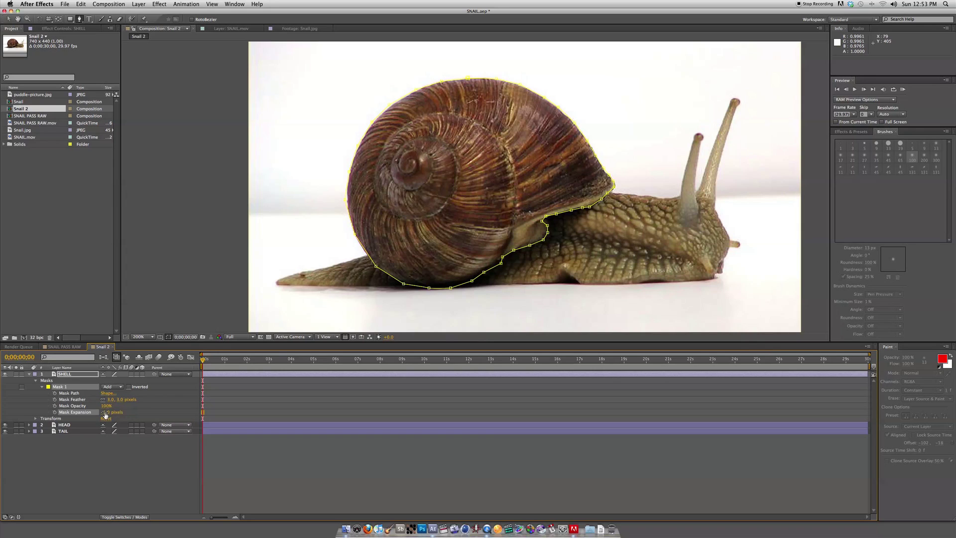
pyautogui.click(29, 374)
pyautogui.click(73, 416)
pyautogui.click(63, 374)
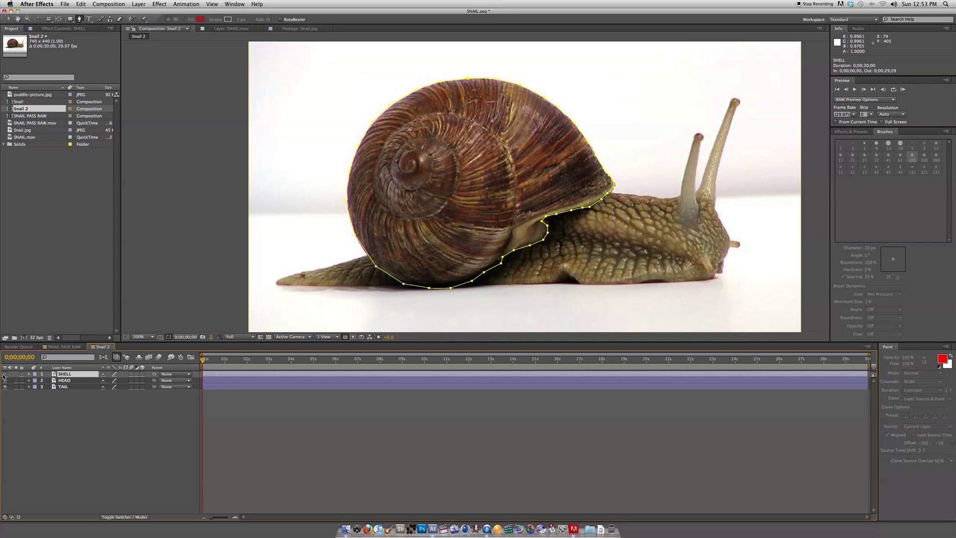
pyautogui.click(102, 412)
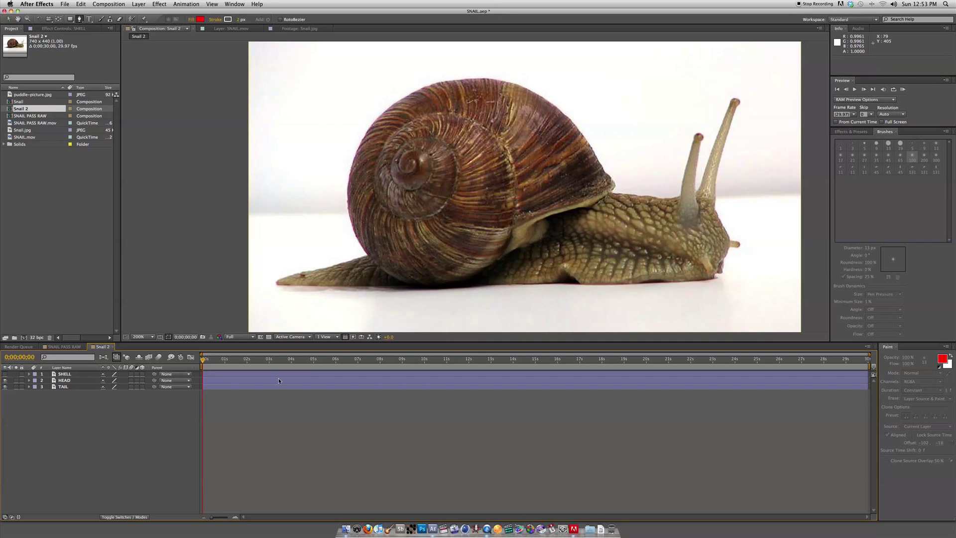
# On the HEAD layer, start a mask at the shell and outline the tentacles.
pyautogui.click(83, 382)
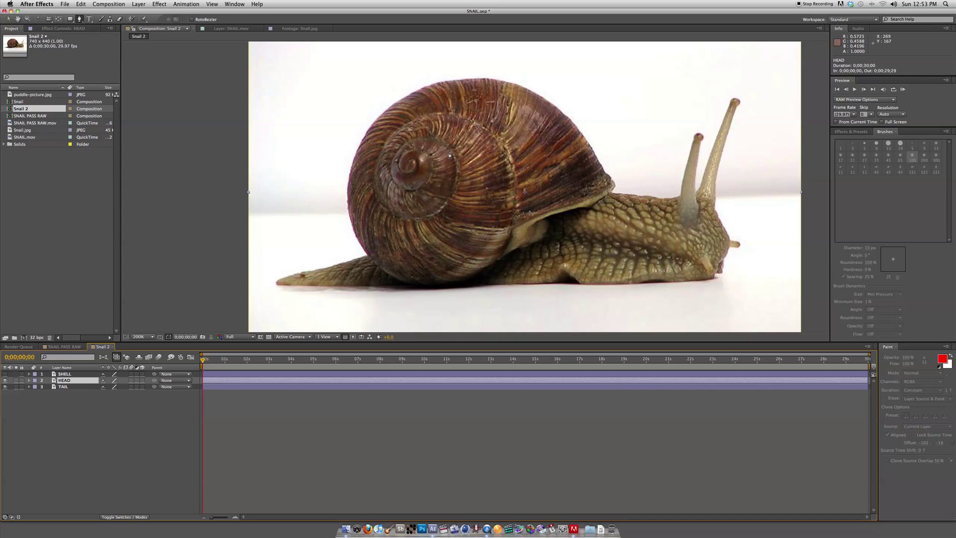
pyautogui.click(608, 195)
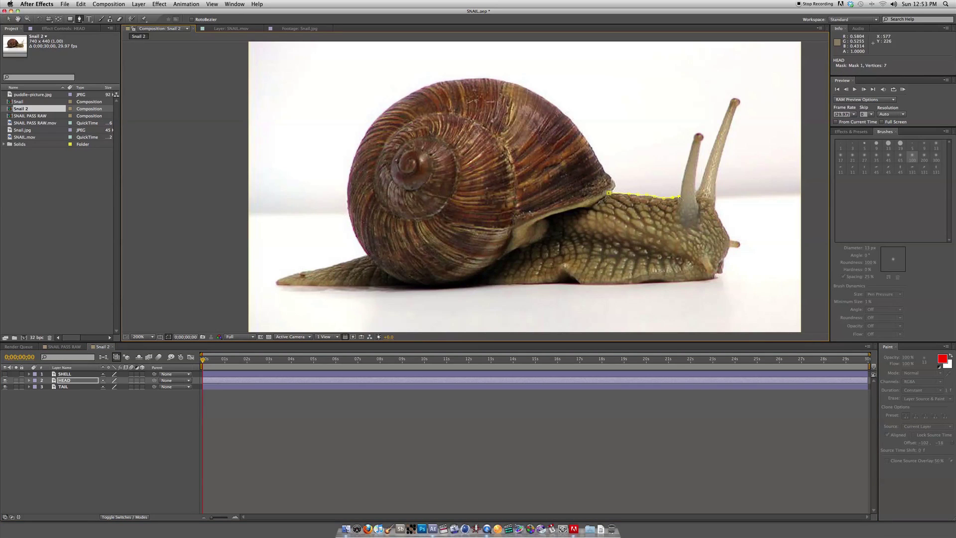
pyautogui.click(698, 132)
pyautogui.click(702, 138)
pyautogui.click(695, 195)
pyautogui.click(706, 168)
pyautogui.click(715, 140)
pyautogui.click(738, 107)
pyautogui.click(732, 117)
pyautogui.click(728, 130)
pyautogui.click(724, 148)
pyautogui.click(718, 168)
# Extend the head mask down the front of the head and left along the underside.
pyautogui.click(725, 230)
pyautogui.click(729, 238)
pyautogui.click(724, 257)
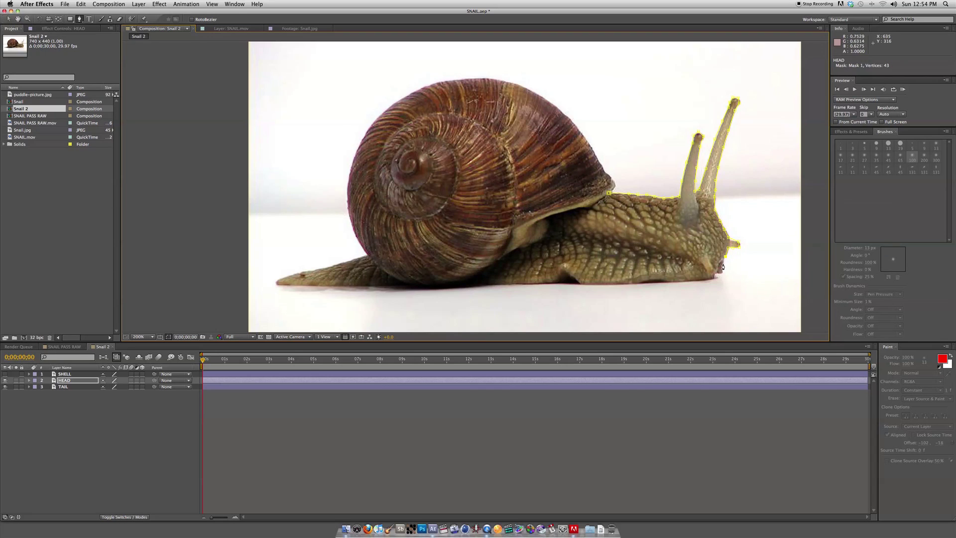
pyautogui.click(702, 279)
pyautogui.click(680, 281)
pyautogui.click(639, 282)
pyautogui.click(613, 284)
pyautogui.click(592, 284)
pyautogui.click(578, 283)
pyautogui.click(554, 282)
pyautogui.click(532, 284)
pyautogui.click(500, 284)
pyautogui.click(484, 286)
pyautogui.click(465, 286)
pyautogui.click(458, 287)
# Trace the head mask back up along the shell edge and close it at the start.
pyautogui.click(453, 276)
pyautogui.click(467, 276)
pyautogui.click(483, 268)
pyautogui.click(501, 257)
pyautogui.click(522, 247)
pyautogui.click(539, 240)
pyautogui.click(542, 225)
pyautogui.click(546, 216)
pyautogui.click(560, 212)
pyautogui.click(577, 205)
pyautogui.click(588, 202)
pyautogui.click(608, 192)
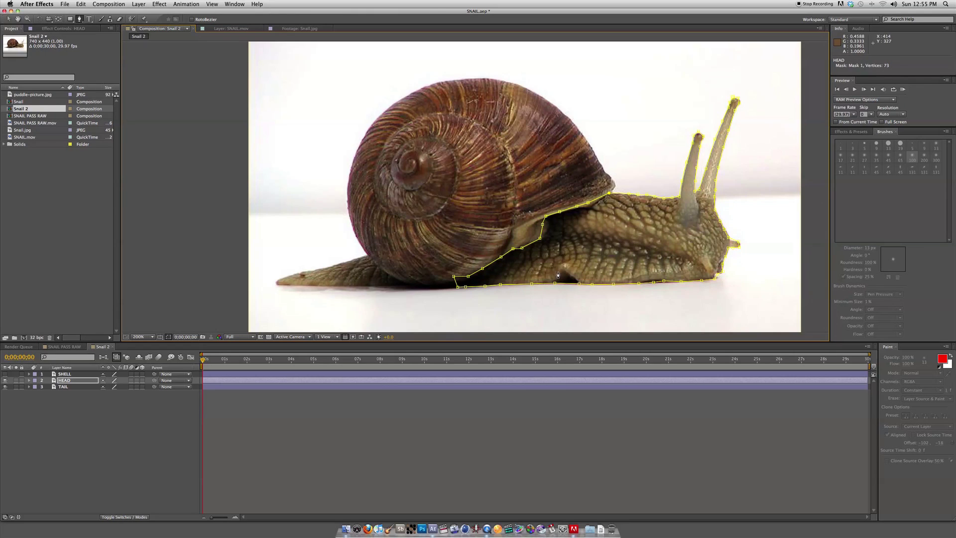
# Give HEAD Mask 1 a 2-pixel feather and -1 pixel expansion, then select TAIL.
pyautogui.click(29, 380)
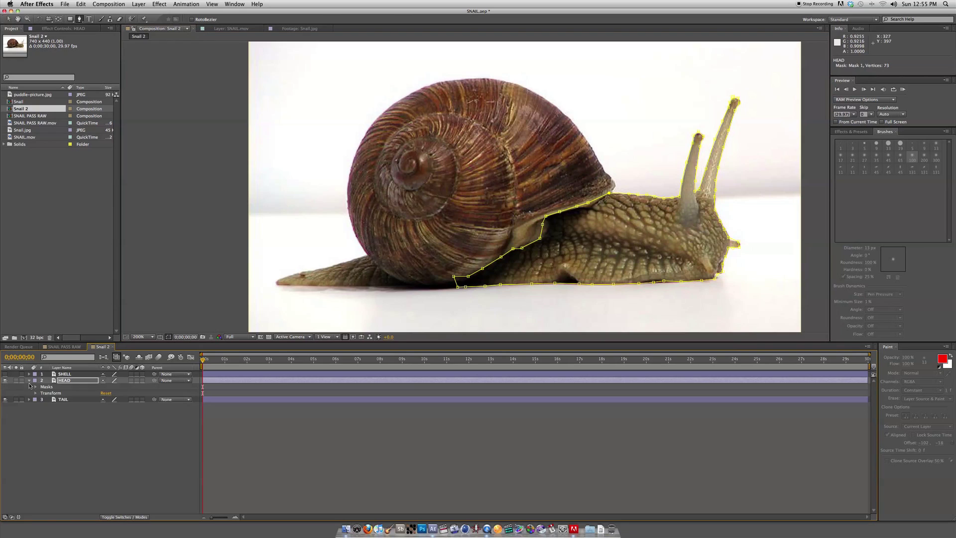
pyautogui.click(36, 387)
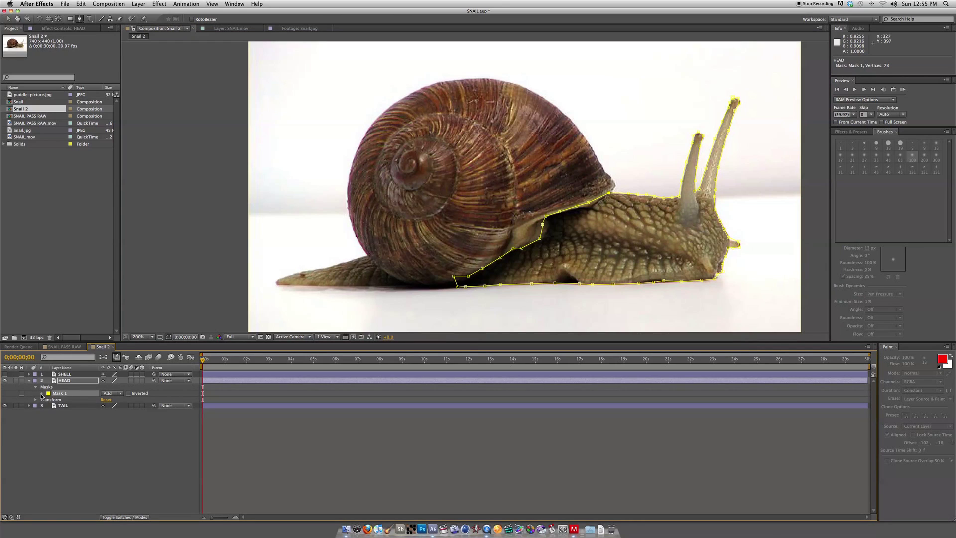
pyautogui.click(41, 394)
pyautogui.click(120, 406)
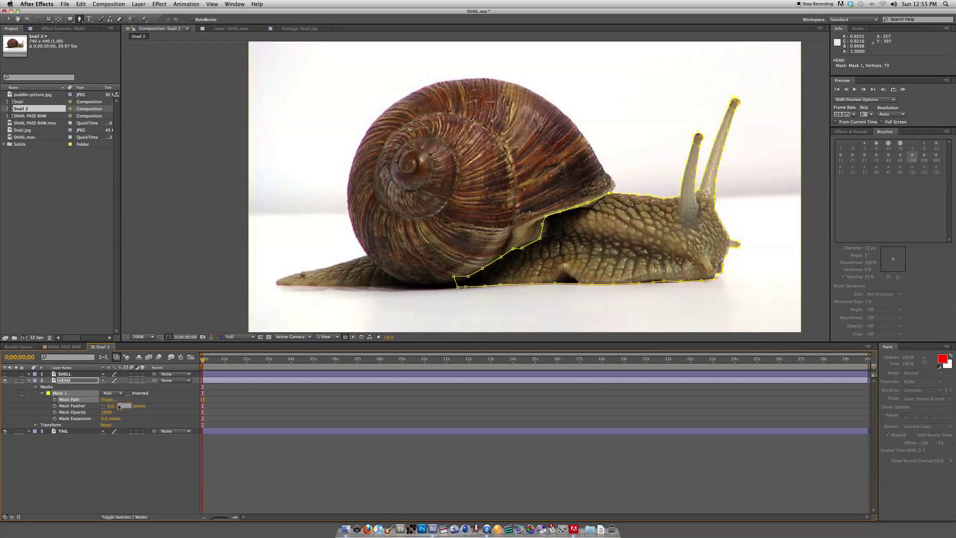
pyautogui.write('2')
pyautogui.press('Return')
pyautogui.click(106, 418)
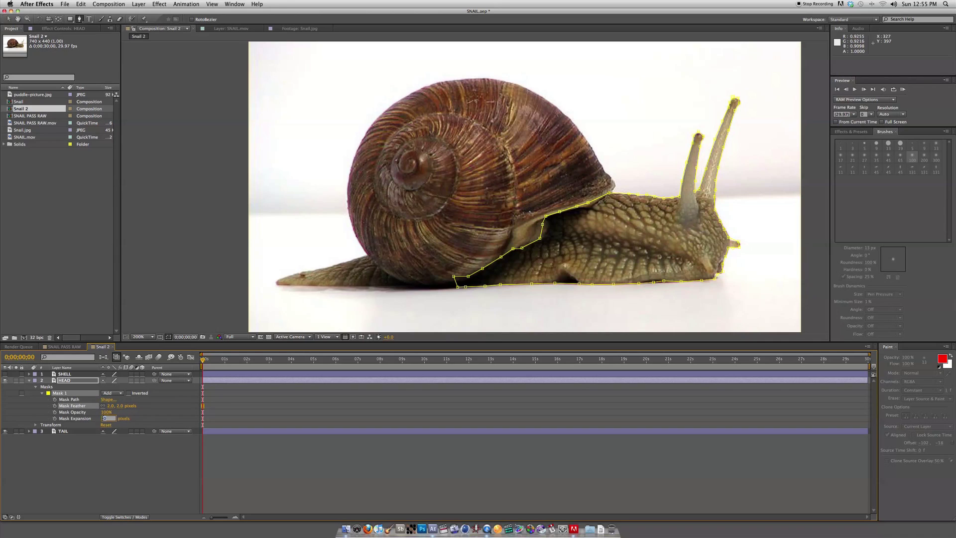
pyautogui.press('Return')
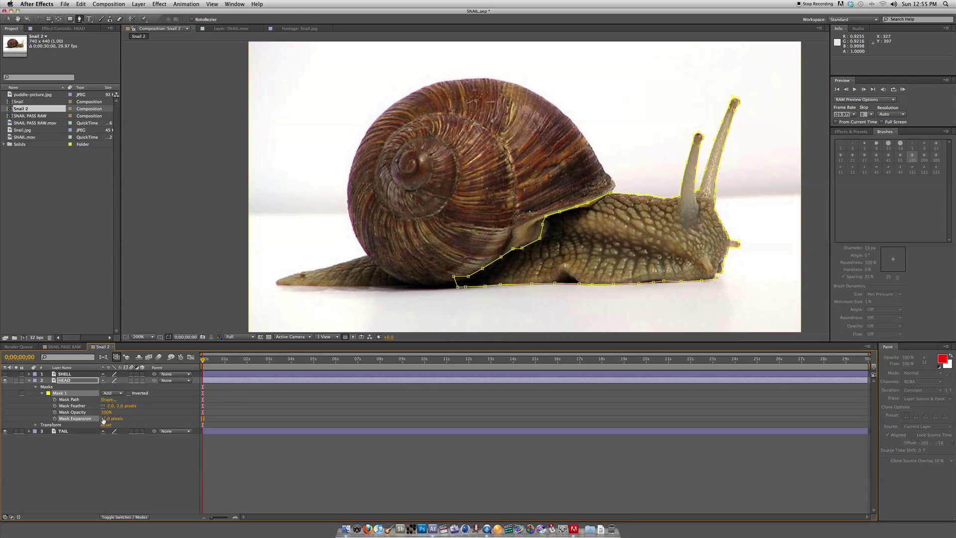
pyautogui.click(29, 380)
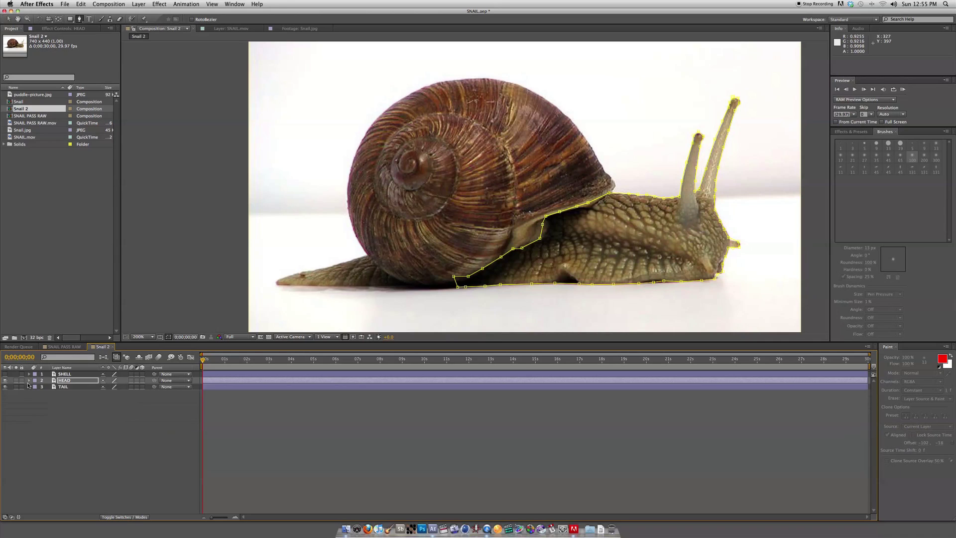
pyautogui.click(58, 387)
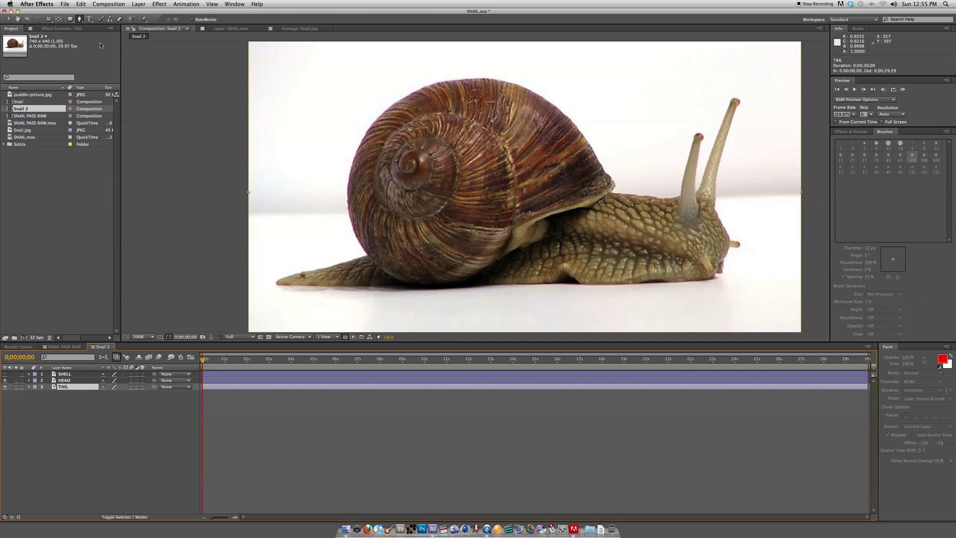
# Trace a closed Pen mask around the snail's tail on the TAIL layer.
pyautogui.click(367, 255)
pyautogui.click(353, 259)
pyautogui.click(334, 264)
pyautogui.click(315, 269)
pyautogui.click(302, 273)
pyautogui.click(289, 278)
pyautogui.click(277, 285)
pyautogui.click(318, 285)
pyautogui.click(343, 286)
pyautogui.click(365, 287)
pyautogui.click(379, 287)
pyautogui.click(391, 287)
pyautogui.click(411, 288)
pyautogui.click(427, 290)
pyautogui.click(439, 288)
pyautogui.click(438, 278)
pyautogui.click(411, 279)
pyautogui.click(398, 275)
pyautogui.click(389, 268)
pyautogui.click(375, 260)
pyautogui.click(367, 255)
# Give the tail's Mask 1 a 2.0-pixel feather and -1 pixel expansion.
pyautogui.click(28, 386)
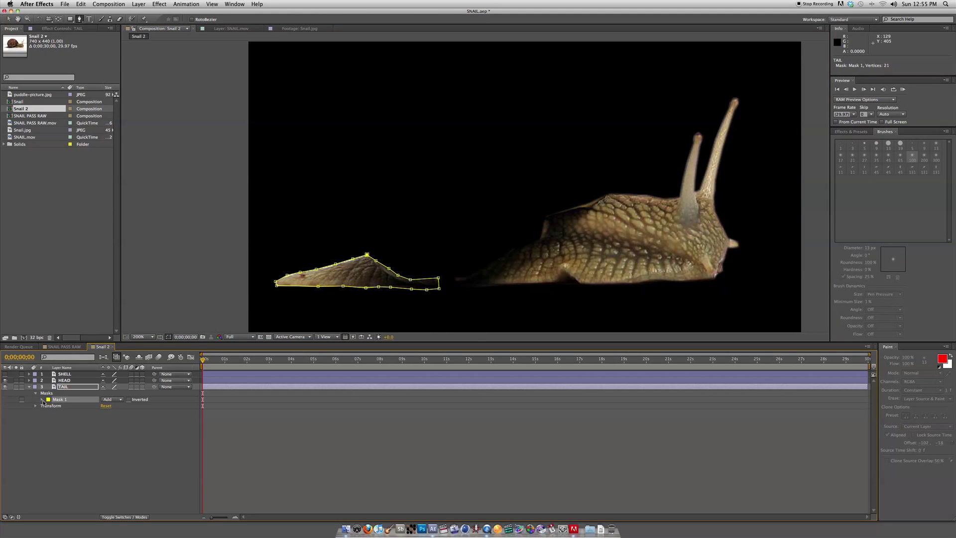
pyautogui.click(42, 399)
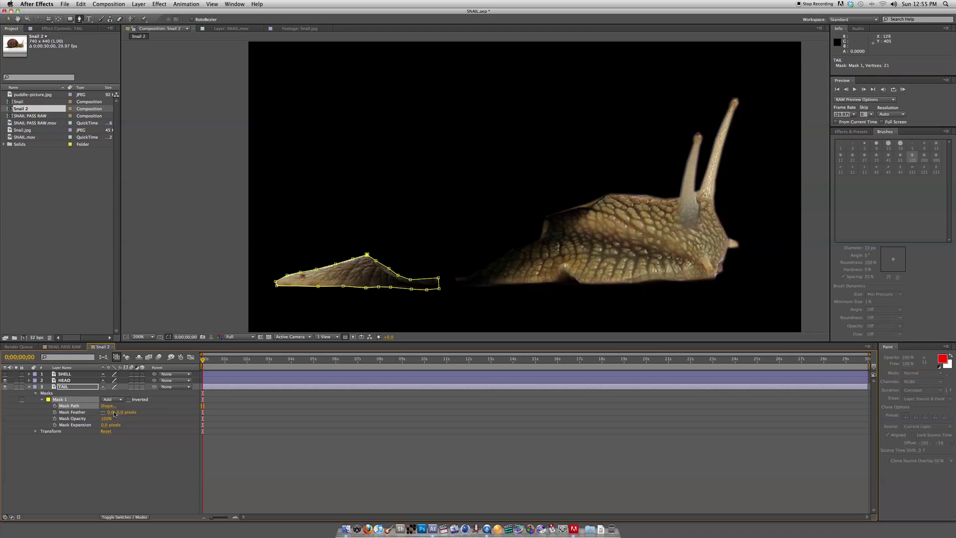
pyautogui.moveTo(114, 413); pyautogui.dragTo(120, 414)
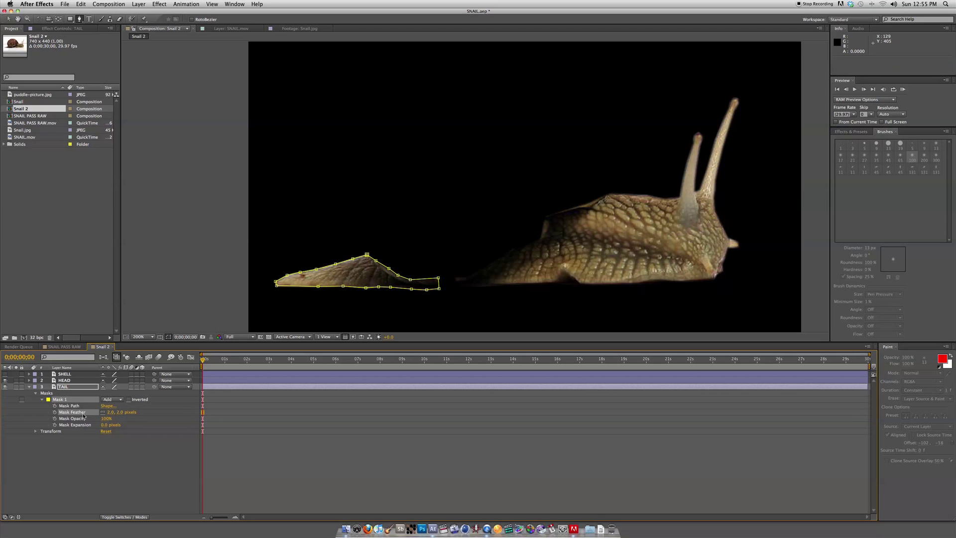
pyautogui.click(106, 426)
pyautogui.press('Return')
pyautogui.click(133, 457)
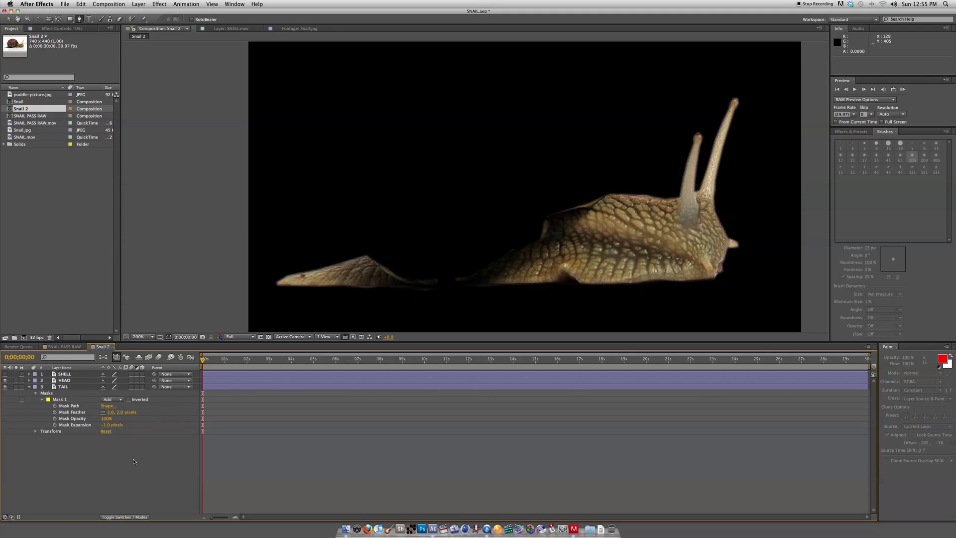
# Collapse TAIL, then make the SHELL layer visible and selected.
pyautogui.click(29, 387)
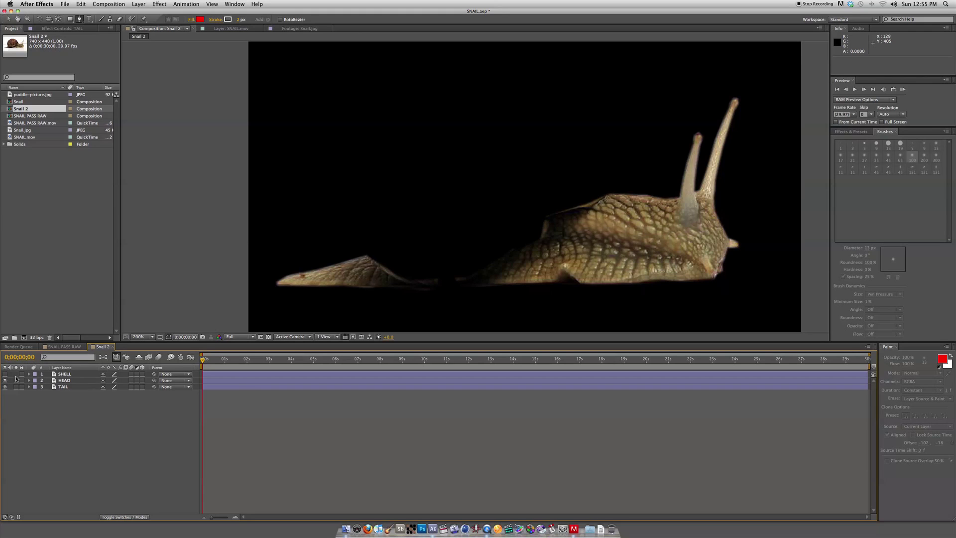
pyautogui.click(5, 374)
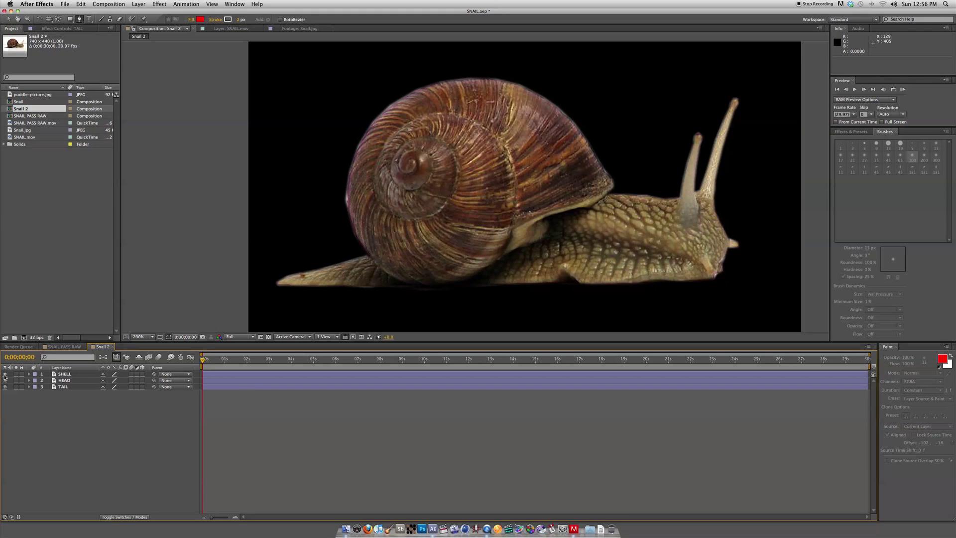
pyautogui.click(64, 374)
# Nudge a left-edge vertex of the shell mask slightly to the right.
pyautogui.press('v')
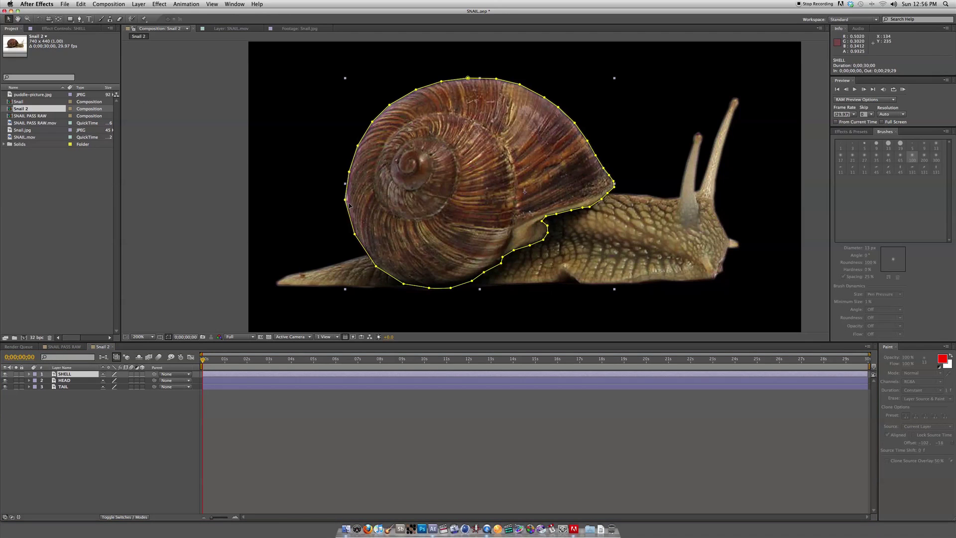
pyautogui.moveTo(345, 200); pyautogui.dragTo(347, 199)
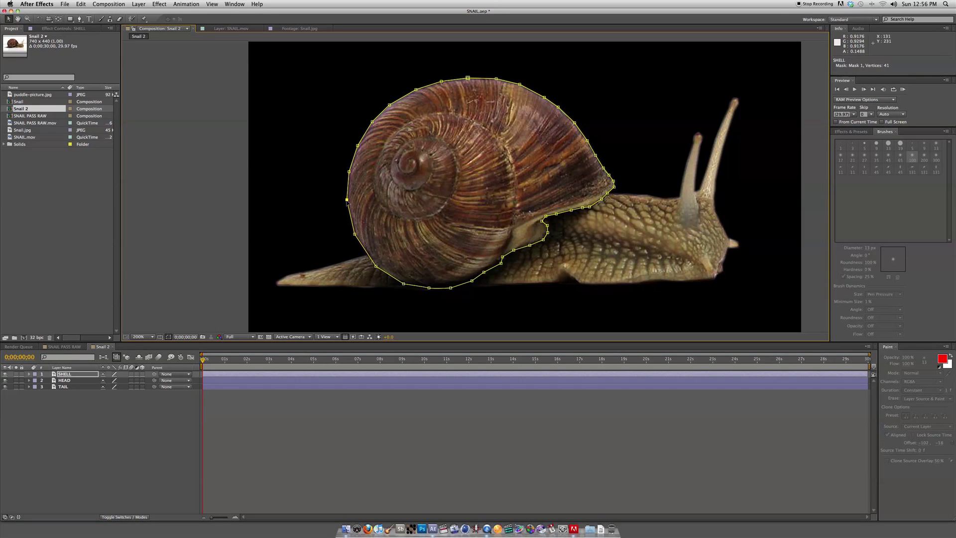
pyautogui.click(64, 380)
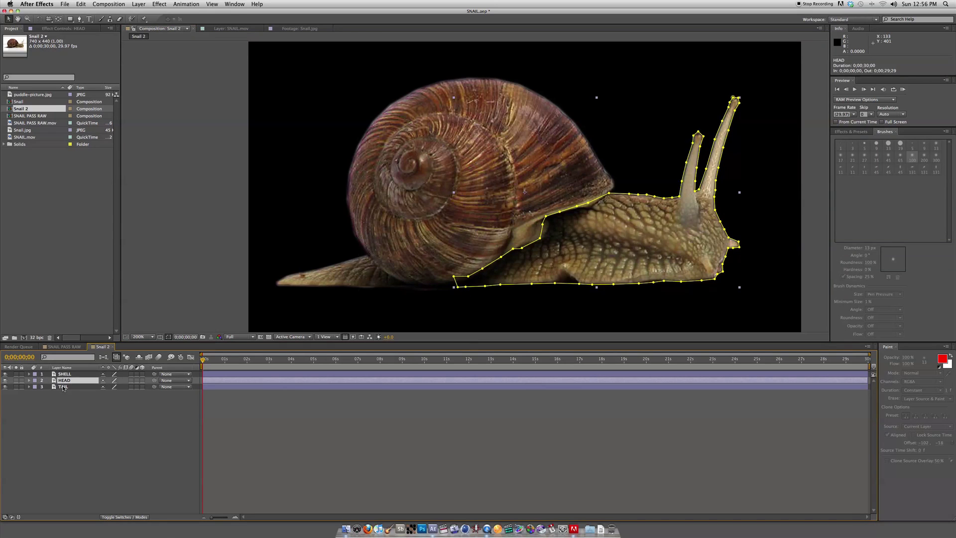
# Make HEAD and TAIL 3D layers with starting Position keyframes.
pyautogui.keyDown('shift'); pyautogui.click(63, 387); pyautogui.keyUp('shift')
pyautogui.hotkey('alt', 'shift', 'p')
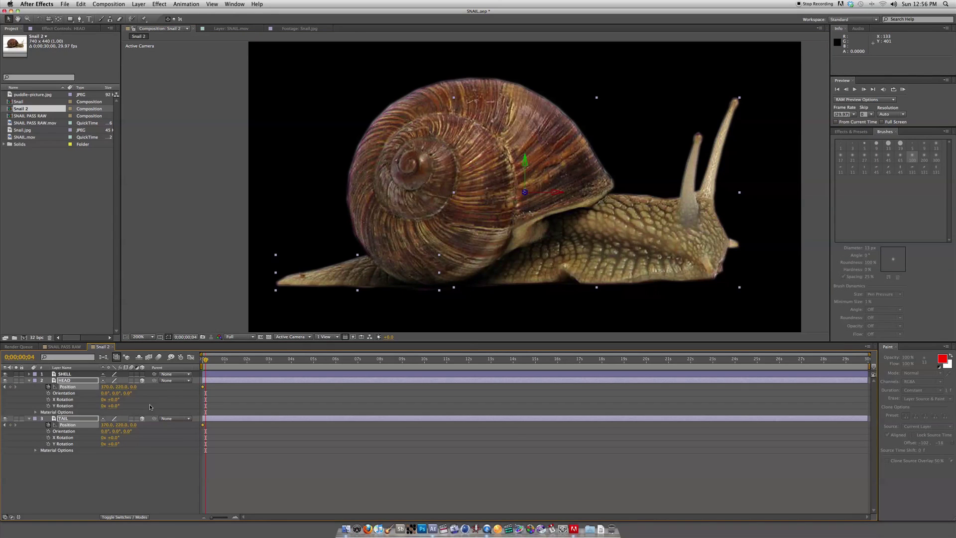
pyautogui.moveTo(239, 364); pyautogui.dragTo(247, 363)
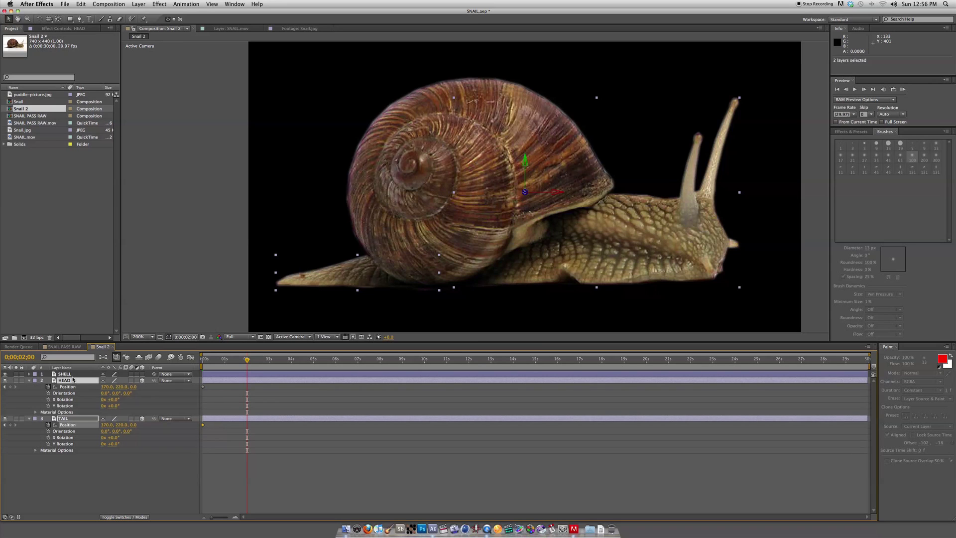
# At 2 seconds, move HEAD left and TAIL right, then nudge TAIL back left.
pyautogui.click(556, 202)
pyautogui.moveTo(557, 203); pyautogui.dragTo(513, 198)
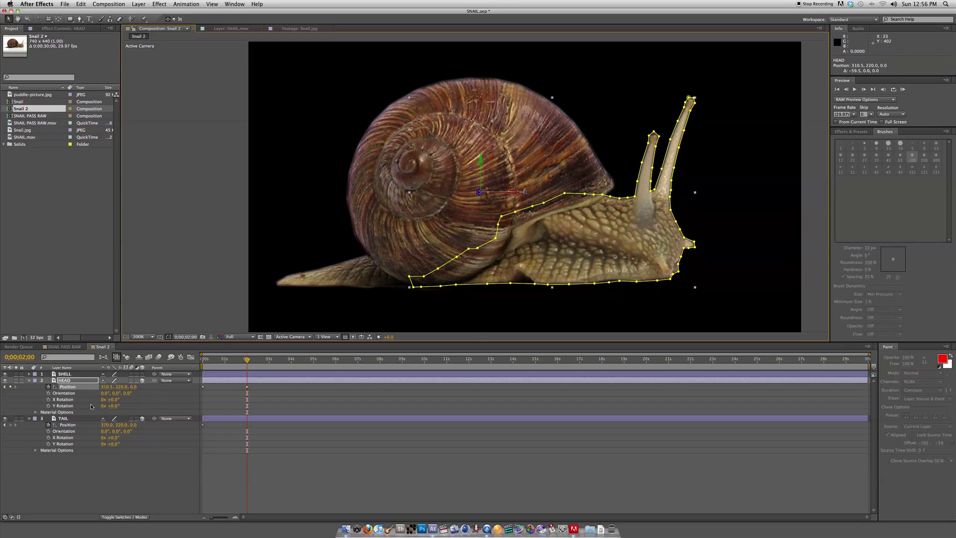
pyautogui.click(338, 271)
pyautogui.moveTo(556, 194); pyautogui.dragTo(588, 195)
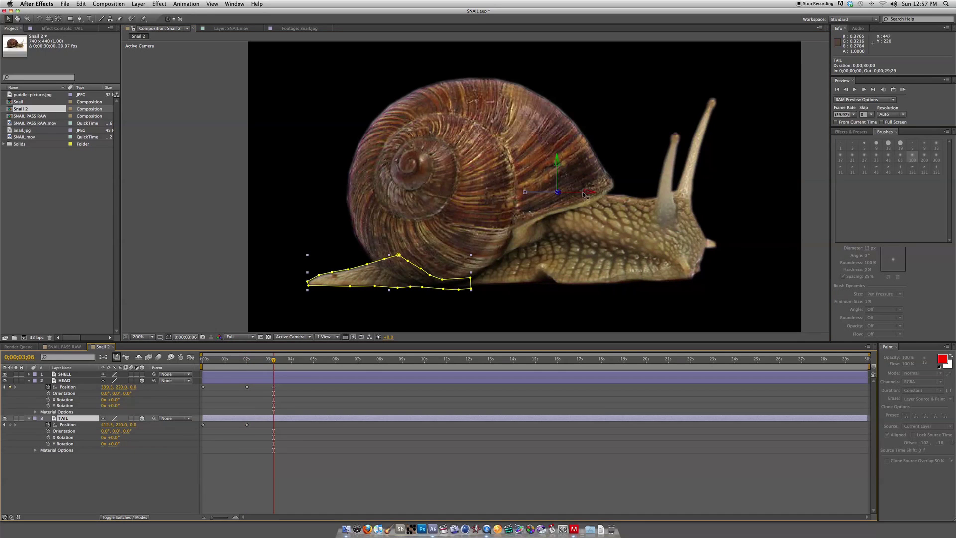
pyautogui.press('Left')
pyautogui.press('Left')
pyautogui.press('Left')
pyautogui.press('Left')
pyautogui.press('Left')
pyautogui.press('Left')
pyautogui.press('Left')
pyautogui.press('Left')
pyautogui.press('Left')
pyautogui.press('Left')
pyautogui.press('Left')
pyautogui.press('Left')
pyautogui.press('Left')
pyautogui.press('Left')
pyautogui.press('Left')
pyautogui.press('Left')
pyautogui.press('Left')
pyautogui.press('Left')
pyautogui.press('Left')
pyautogui.press('Left')
pyautogui.press('Left')
pyautogui.press('Left')
pyautogui.press('Left')
pyautogui.press('Left')
pyautogui.press('Left')
pyautogui.press('Left')
pyautogui.press('Left')
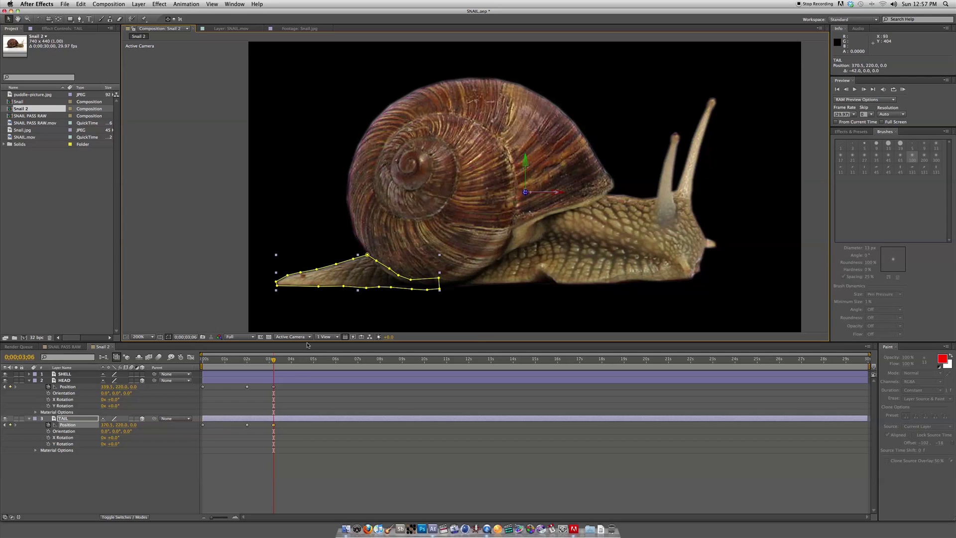
pyautogui.moveTo(267, 359); pyautogui.dragTo(299, 448)
# Copy the two HEAD Position keyframes and paste them at 0;00;04;09.
pyautogui.click(246, 387)
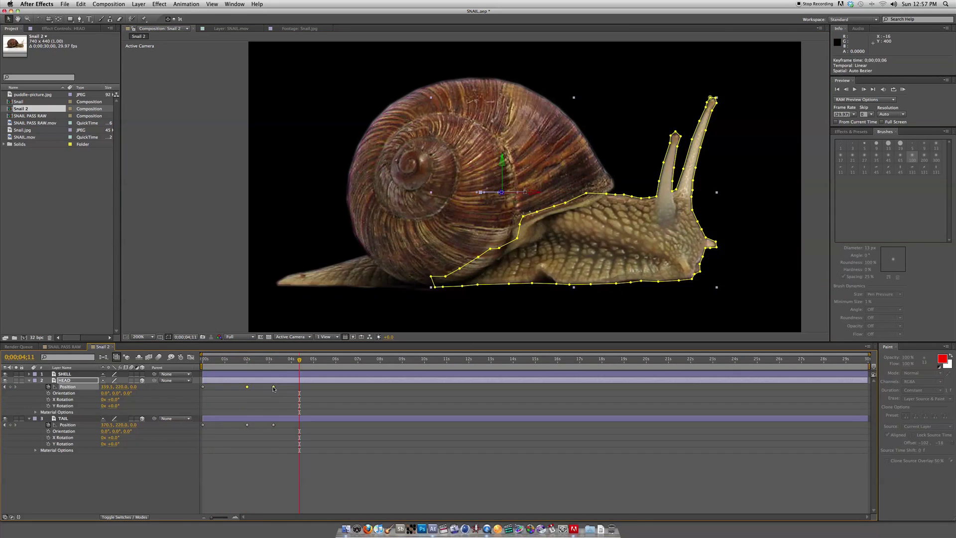
pyautogui.click(81, 4)
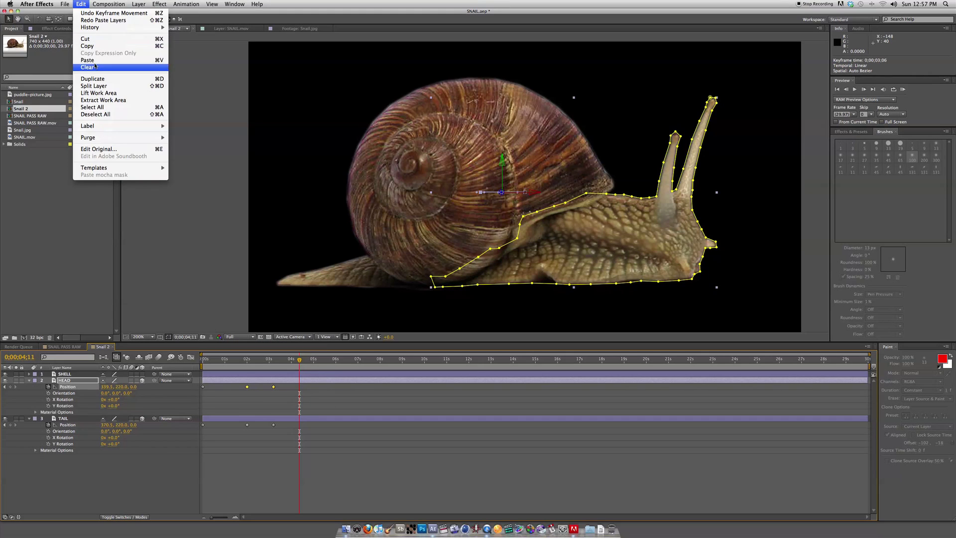
pyautogui.click(94, 49)
pyautogui.click(297, 359)
pyautogui.click(81, 4)
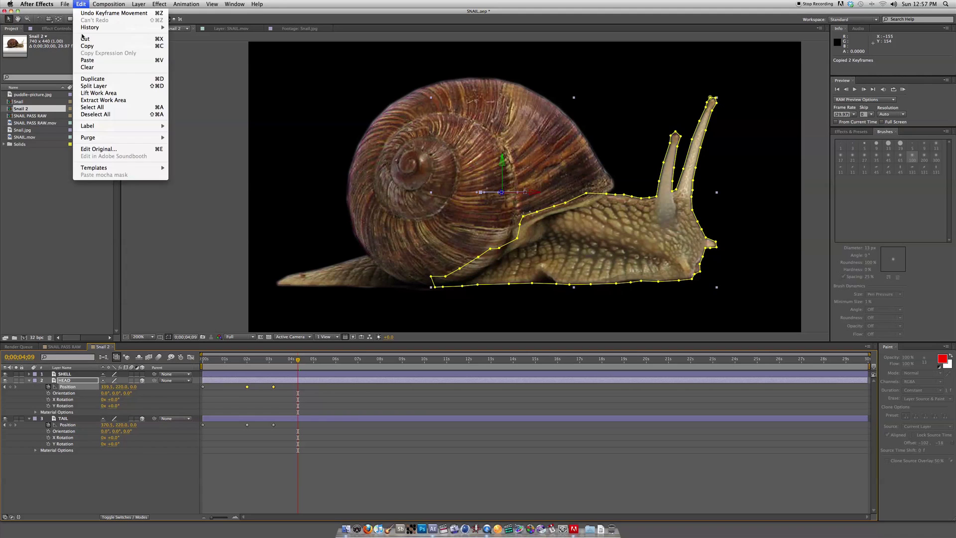
pyautogui.click(85, 60)
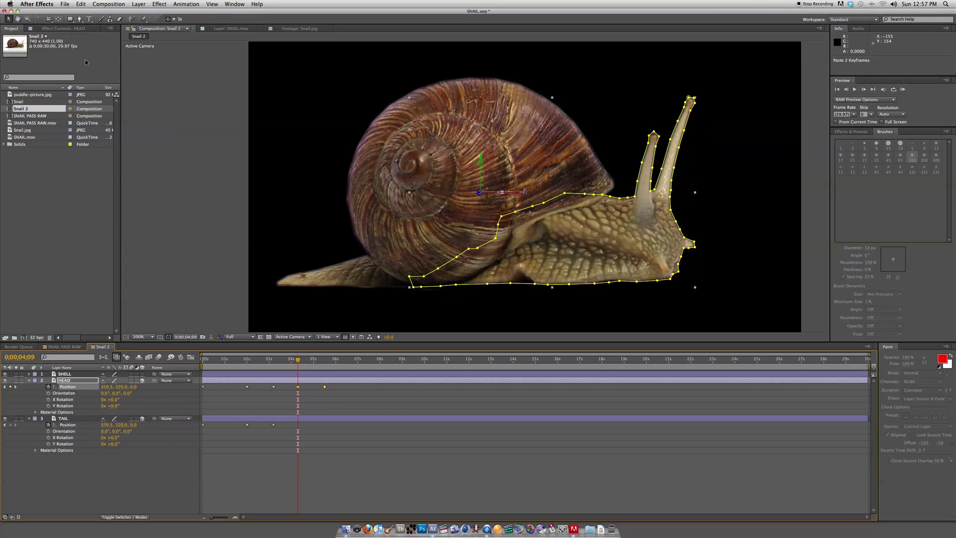
# Paste the HEAD keyframes at 6;20, undo it, and select TAIL's early Position keyframes.
pyautogui.moveTo(259, 357); pyautogui.dragTo(325, 368)
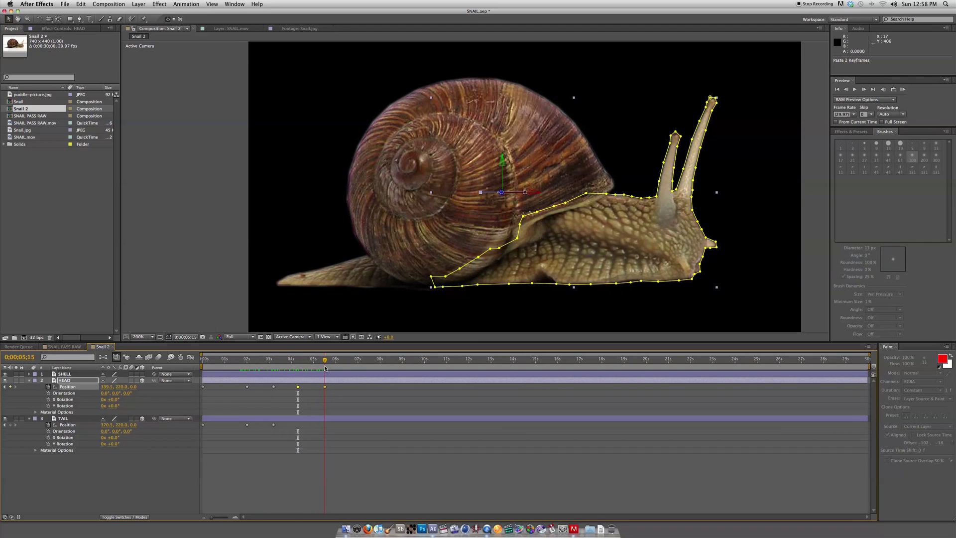
pyautogui.moveTo(326, 368); pyautogui.dragTo(350, 367)
pyautogui.click(79, 4)
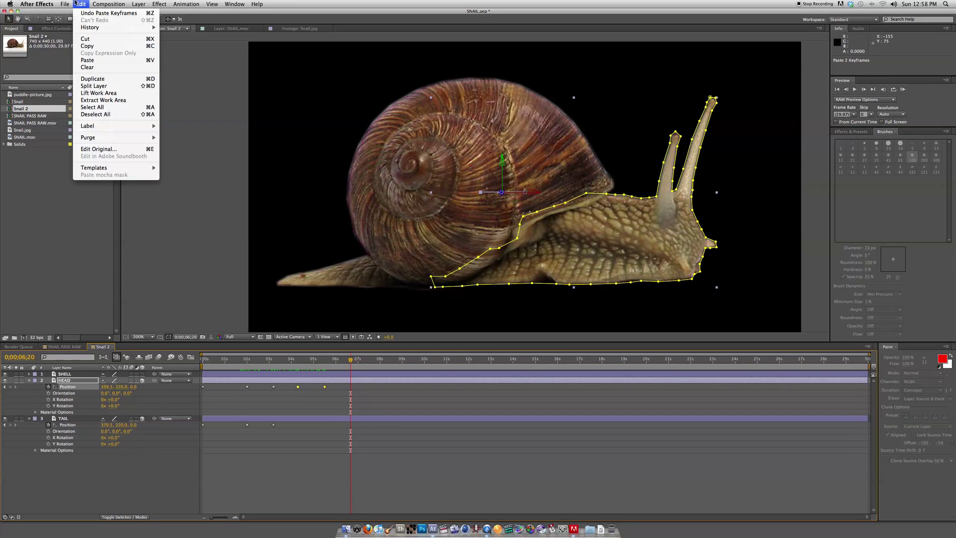
pyautogui.click(94, 63)
pyautogui.hotkey('ctrl', 'z')
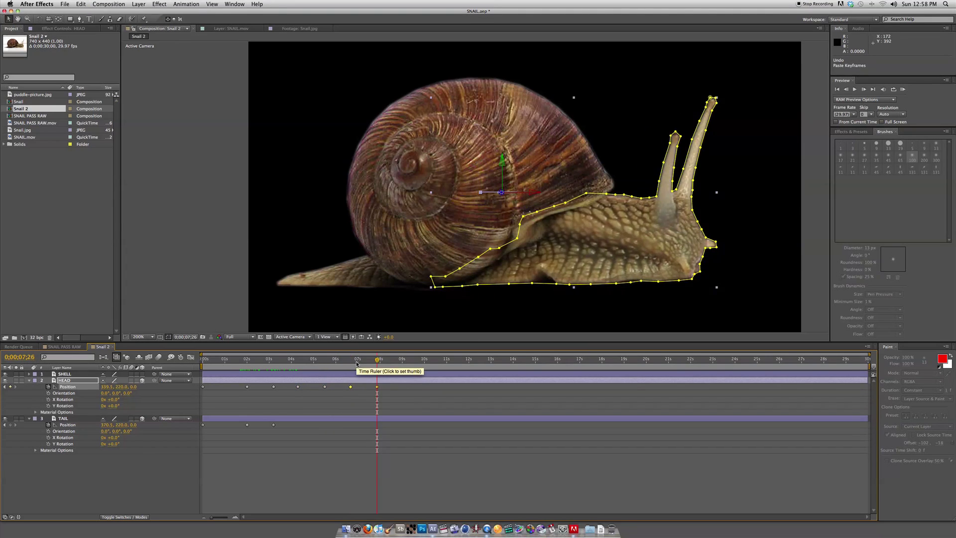
pyautogui.moveTo(350, 358); pyautogui.dragTo(266, 385)
pyautogui.moveTo(231, 427); pyautogui.dragTo(252, 421)
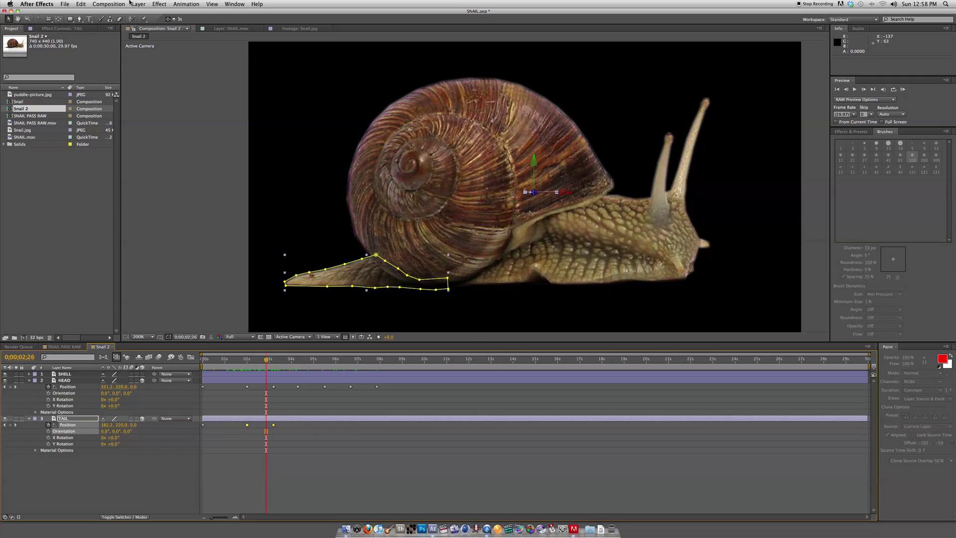
# Copy the two TAIL Position keyframes and paste them at 4;09 and 6;20.
pyautogui.click(80, 4)
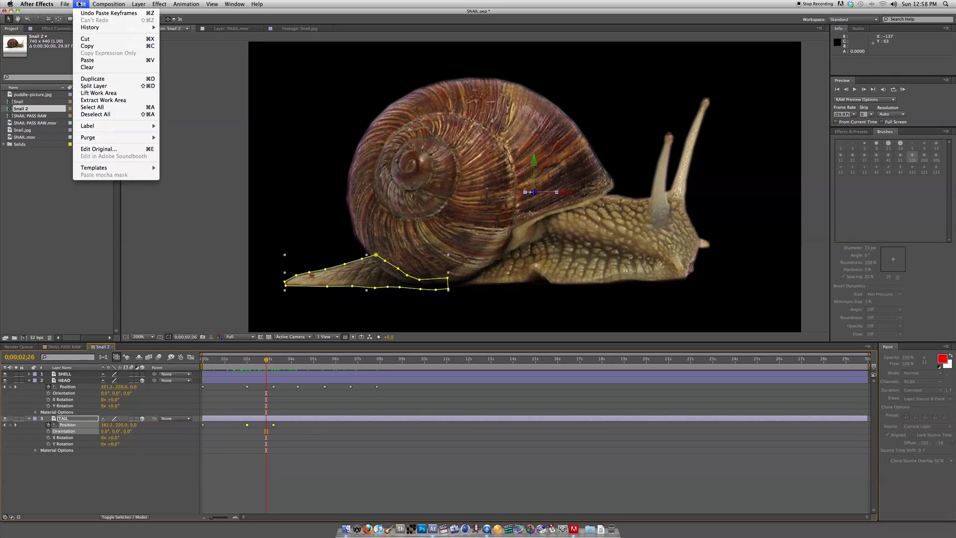
pyautogui.click(90, 46)
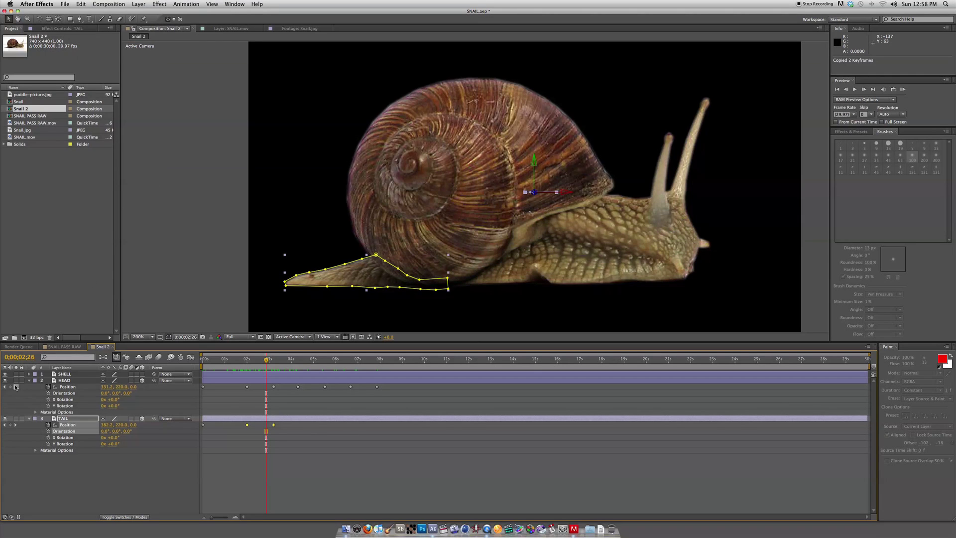
pyautogui.click(15, 387)
pyautogui.click(15, 387)
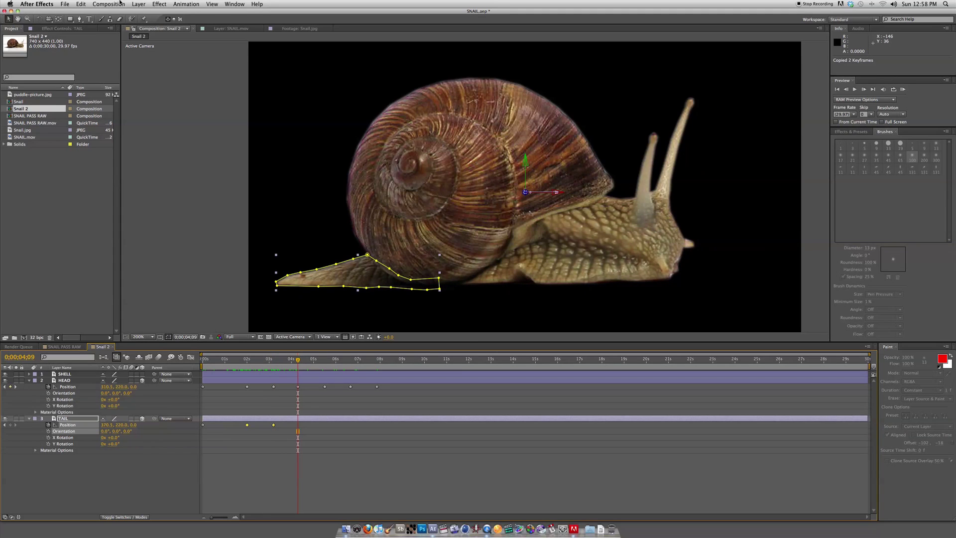
pyautogui.click(80, 4)
pyautogui.click(95, 62)
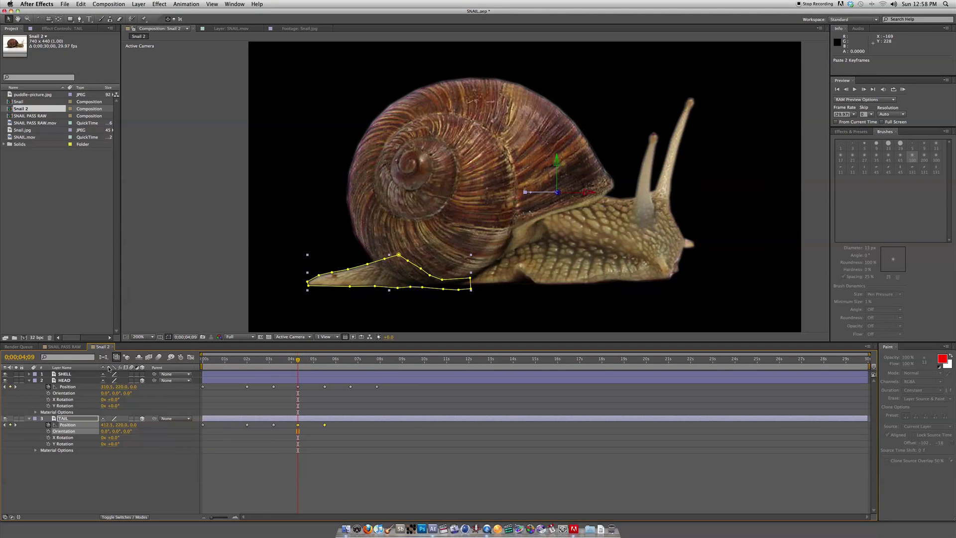
pyautogui.click(15, 387)
pyautogui.click(15, 386)
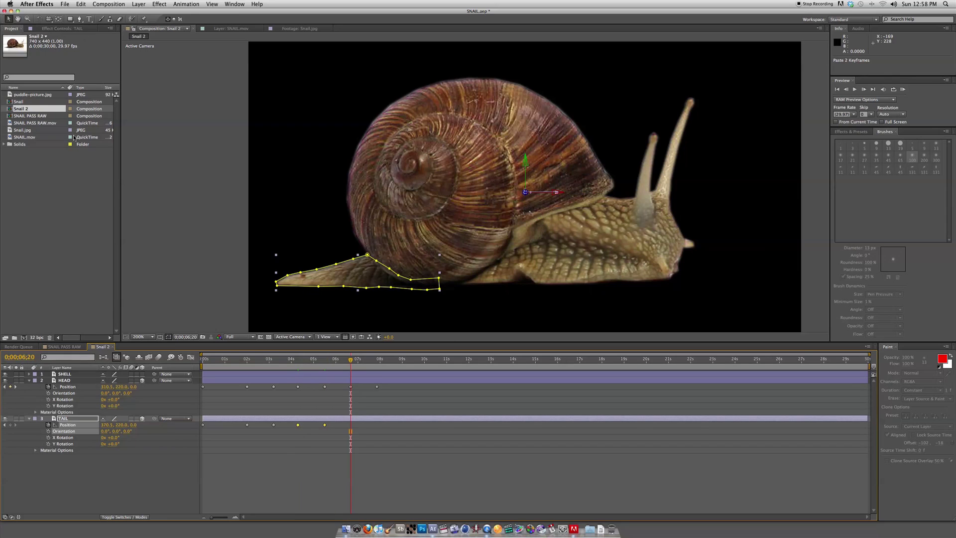
pyautogui.click(80, 4)
pyautogui.click(95, 60)
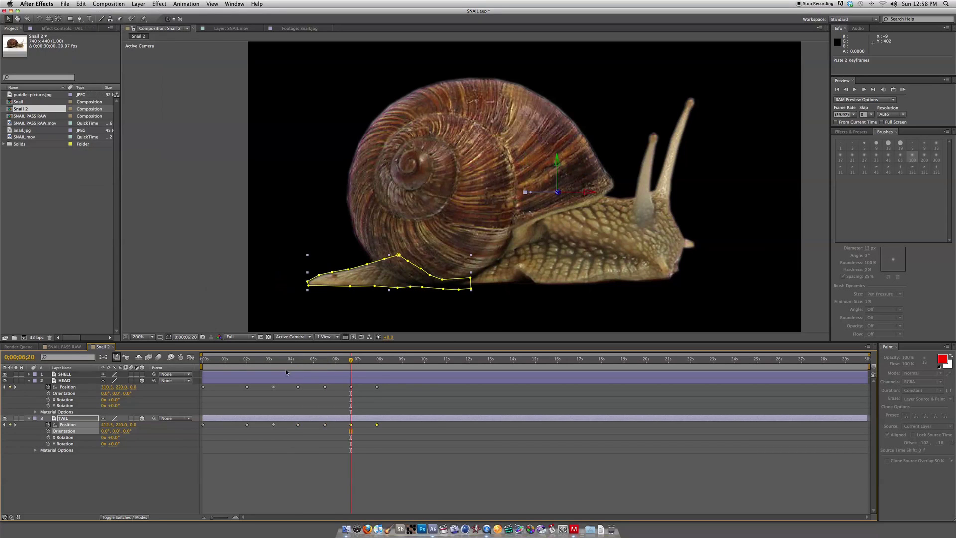
# Copy the six TAIL keyframes from 02s to 06s and paste them at 8;28 and 16 seconds.
pyautogui.moveTo(241, 424); pyautogui.dragTo(398, 437)
pyautogui.click(80, 4)
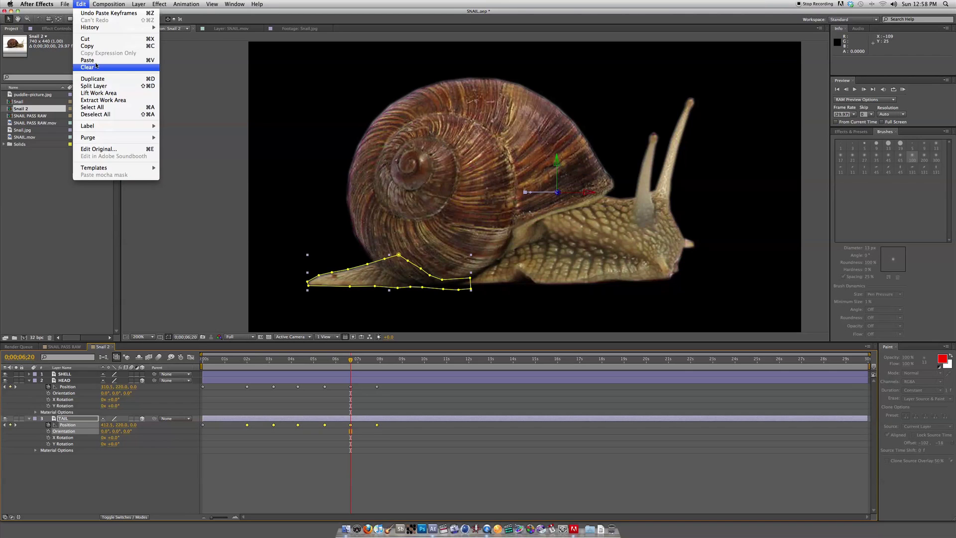
pyautogui.click(94, 54)
pyautogui.moveTo(393, 361); pyautogui.dragTo(406, 365)
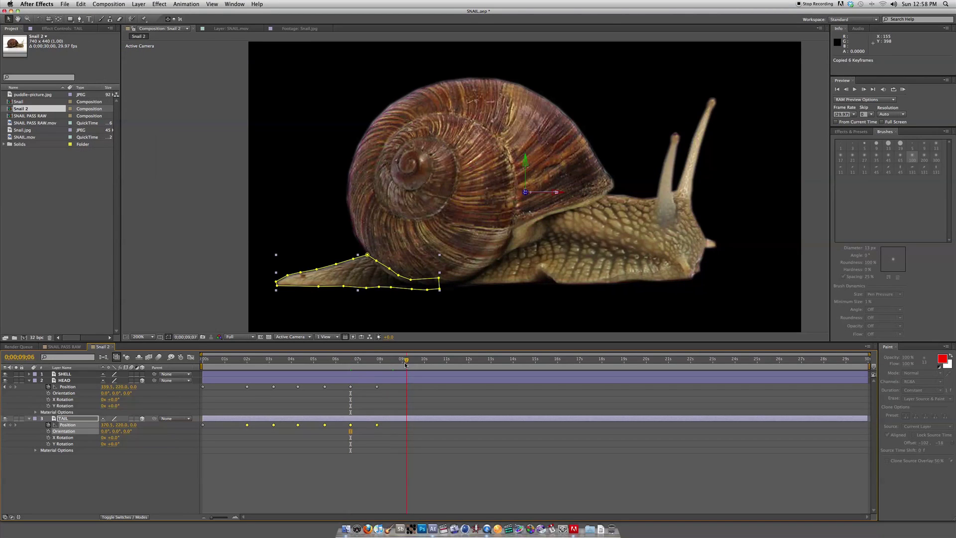
pyautogui.click(81, 4)
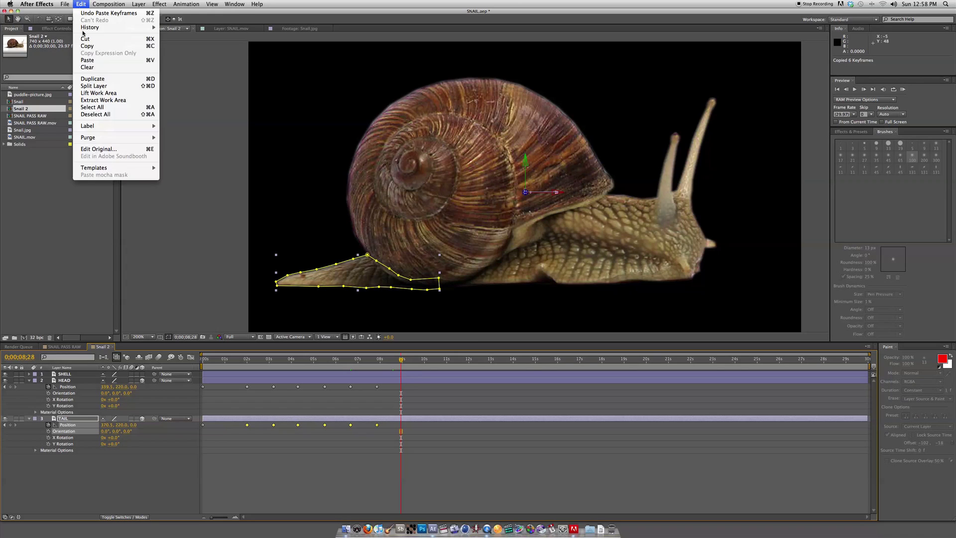
pyautogui.click(95, 61)
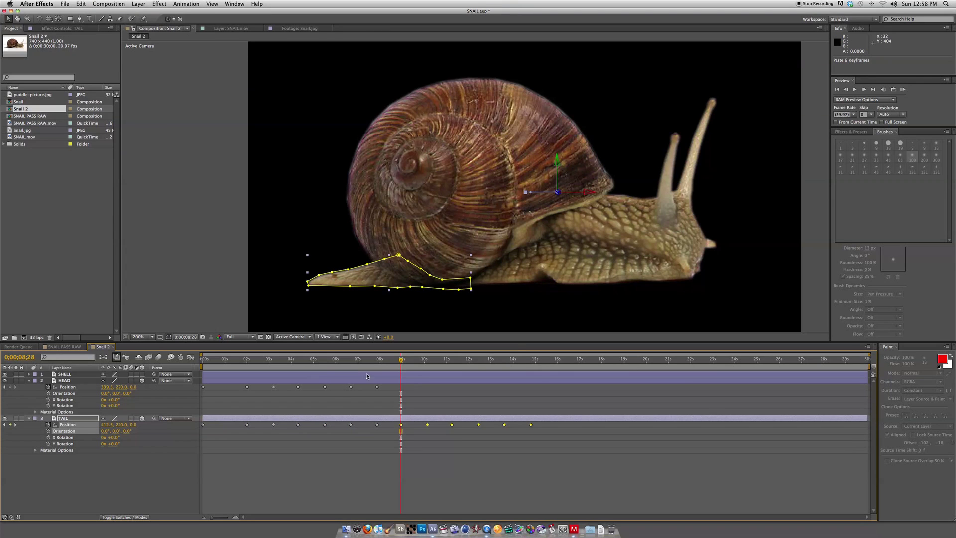
pyautogui.click(556, 360)
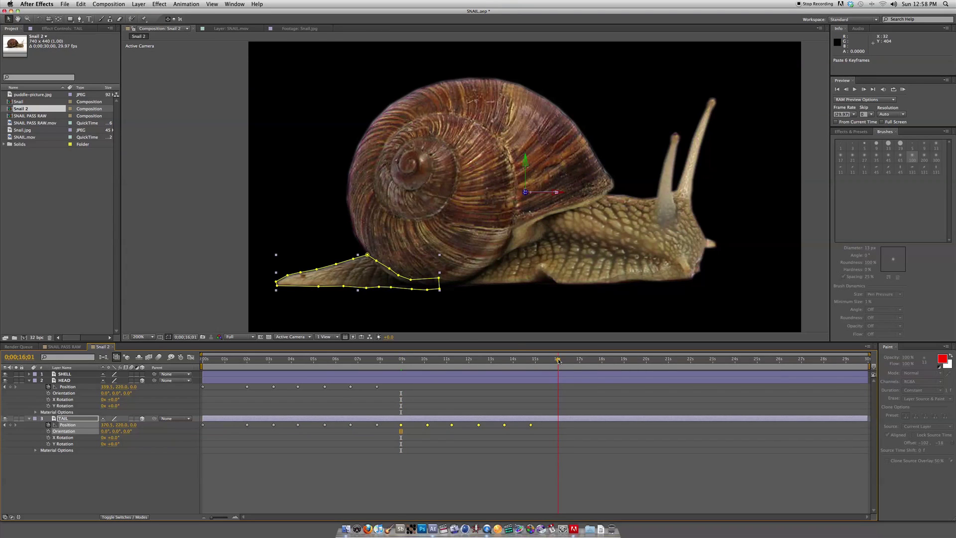
pyautogui.click(81, 4)
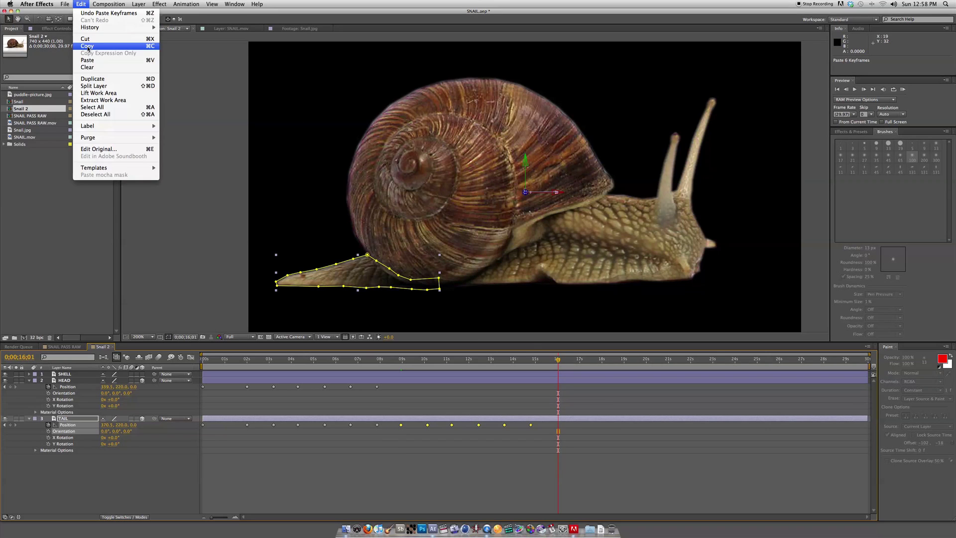
pyautogui.click(95, 61)
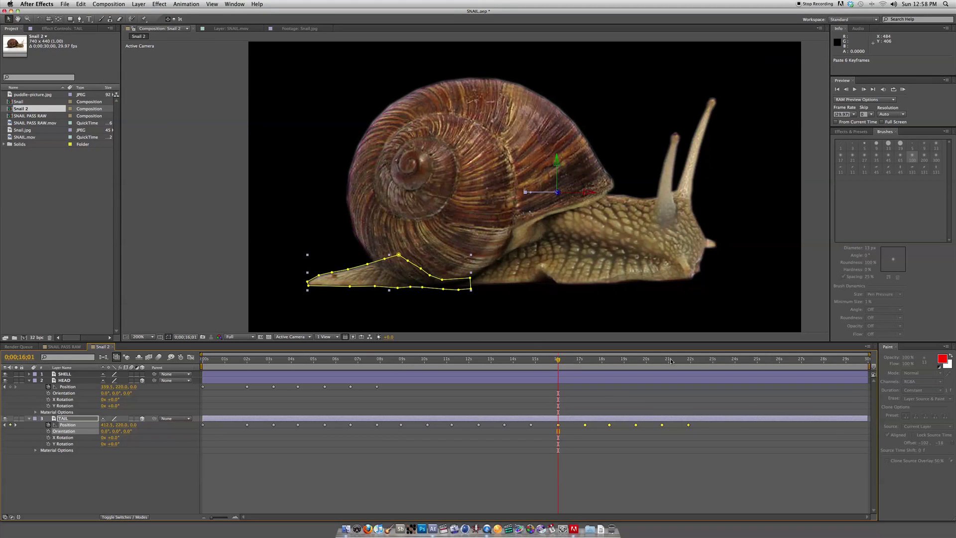
pyautogui.moveTo(382, 388); pyautogui.dragTo(230, 387)
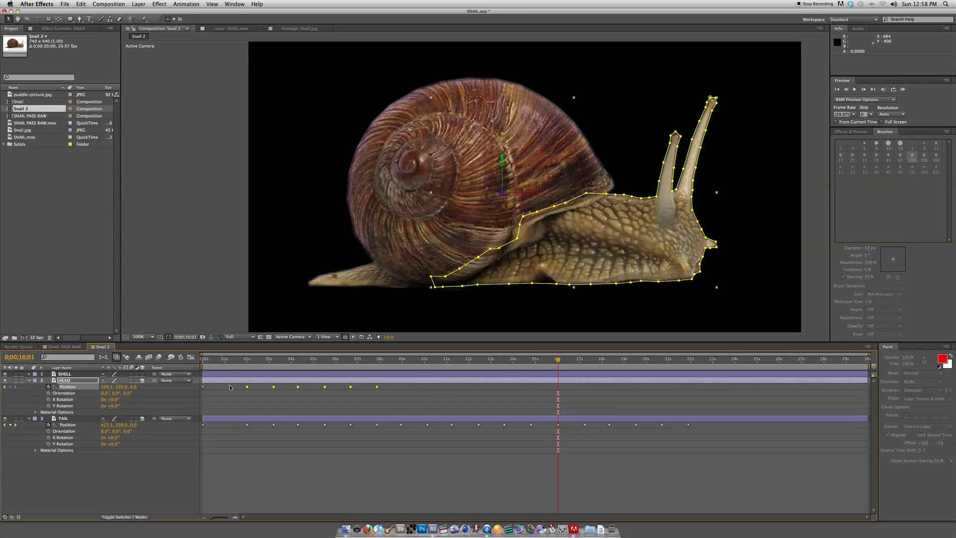
# Copy the six HEAD Position keyframes and paste them at 8;28 and 16;01.
pyautogui.click(80, 4)
pyautogui.click(87, 46)
pyautogui.click(402, 359)
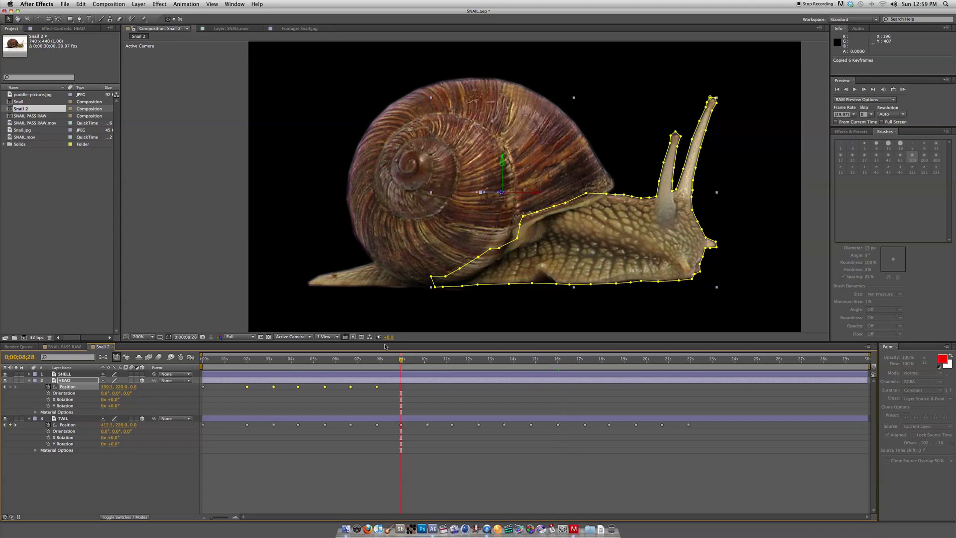
pyautogui.click(81, 4)
pyautogui.click(88, 60)
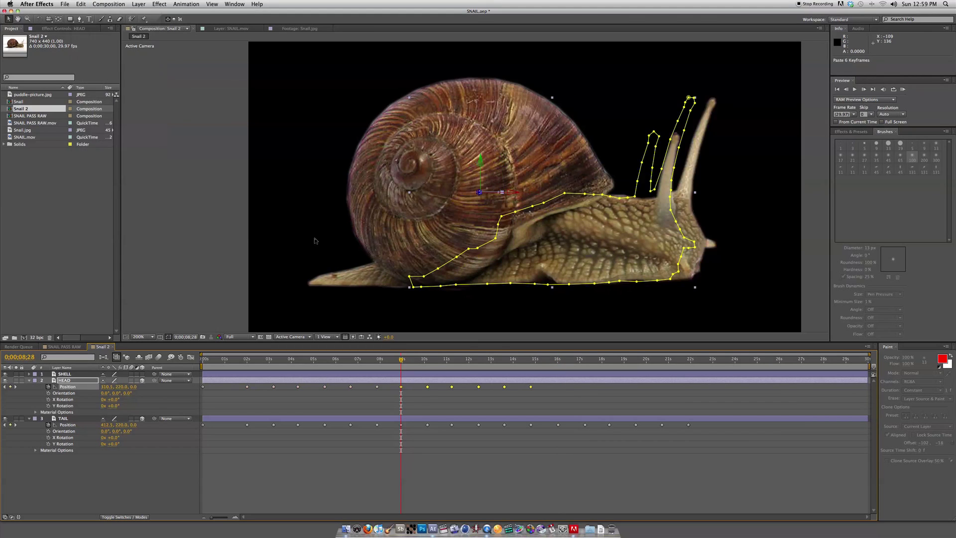
pyautogui.moveTo(550, 359); pyautogui.dragTo(558, 368)
pyautogui.click(80, 4)
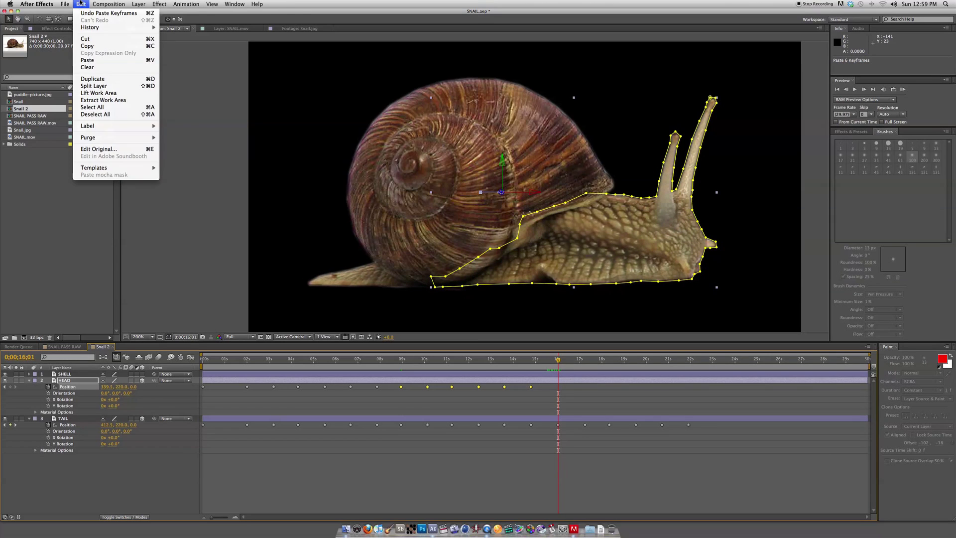
pyautogui.click(88, 60)
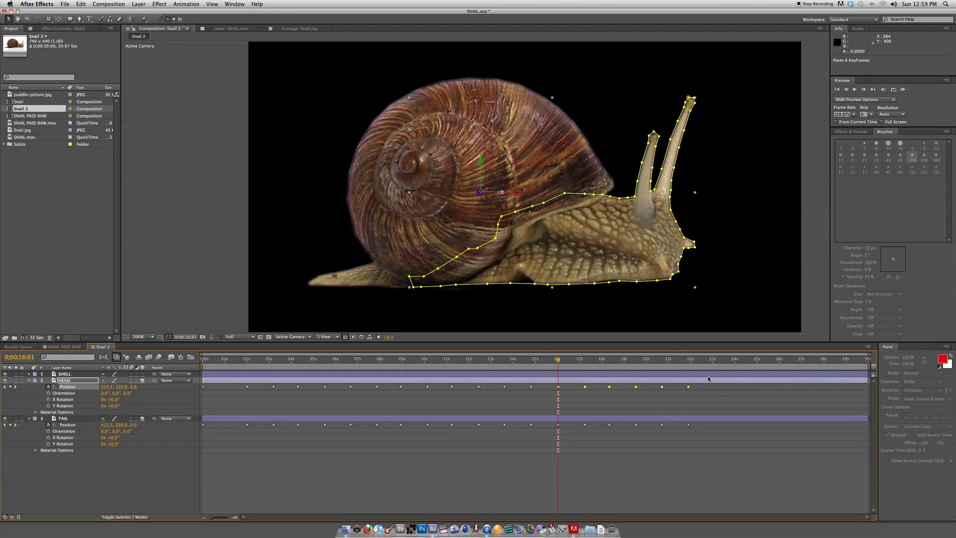
pyautogui.moveTo(688, 364); pyautogui.dragTo(378, 391)
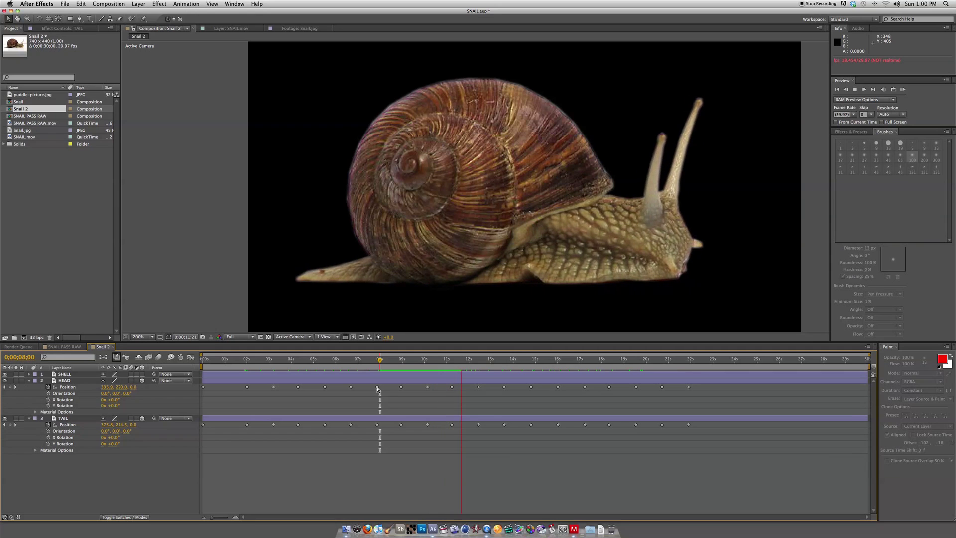
# Switch to QuickTime Player to show the final SNAIL PASS.mov movie.
pyautogui.press('super+Tab')
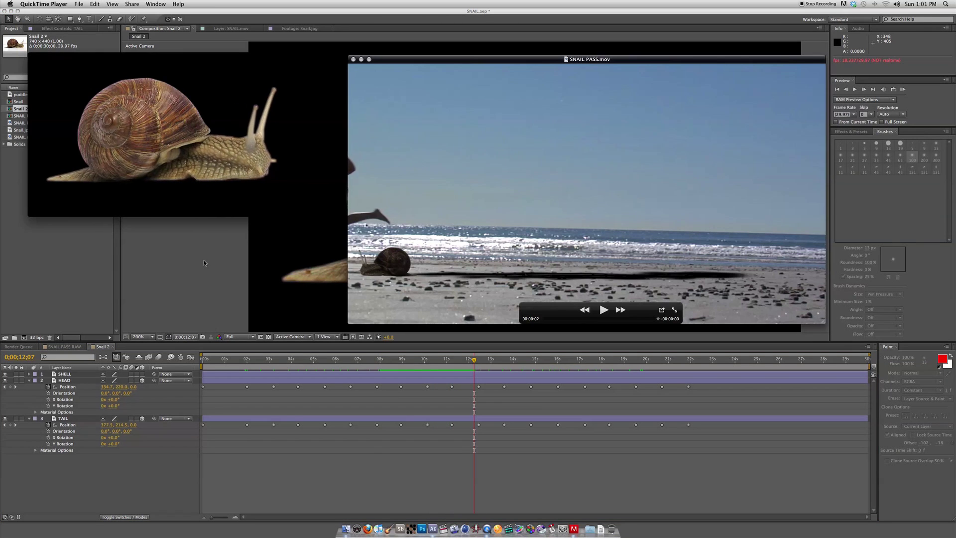